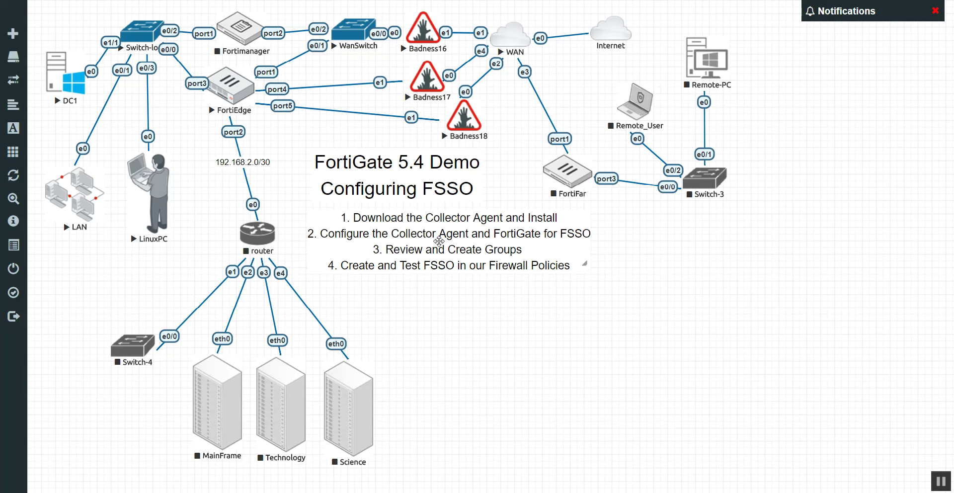
# Reposition the steps box and the 'FortiGate 5.4 Demo' title so the title sits centred above the steps
pyautogui.moveTo(439, 241); pyautogui.dragTo(450, 268)
pyautogui.moveTo(443, 191); pyautogui.dragTo(470, 215)
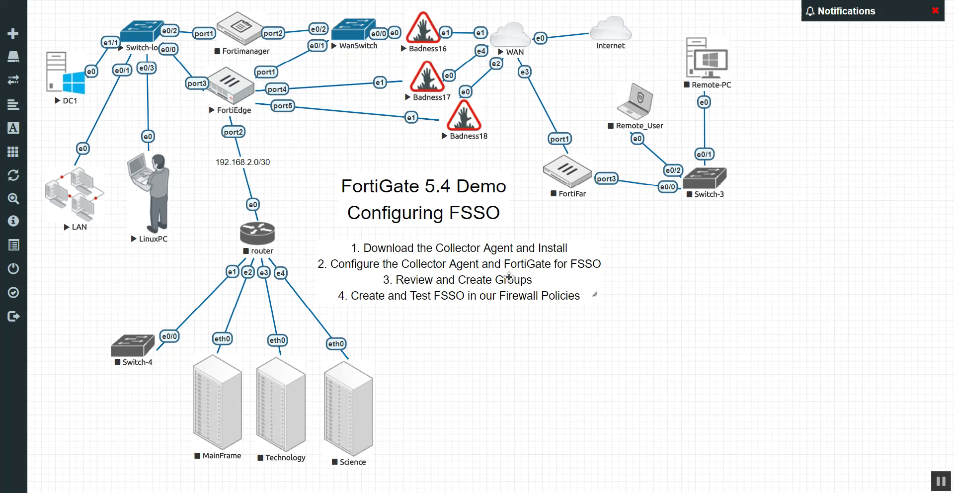
pyautogui.moveTo(509, 277); pyautogui.dragTo(503, 269)
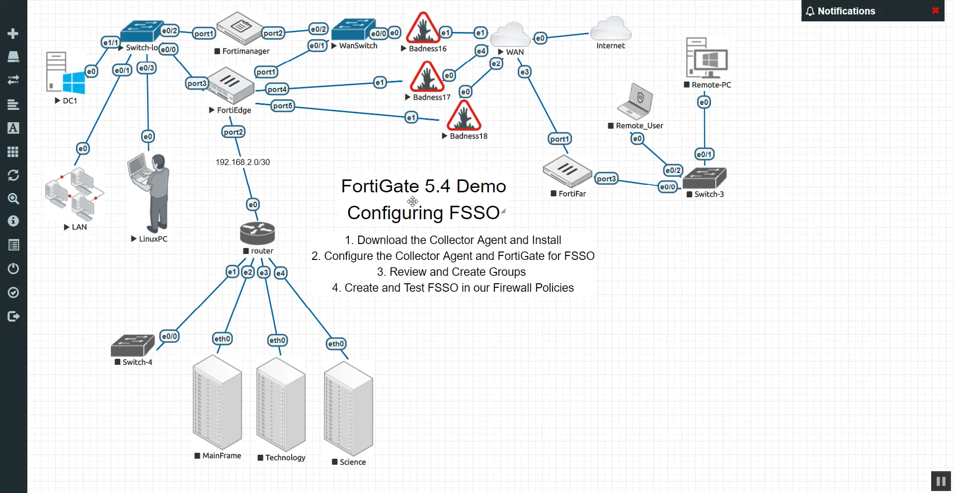
pyautogui.moveTo(415, 203); pyautogui.dragTo(437, 200)
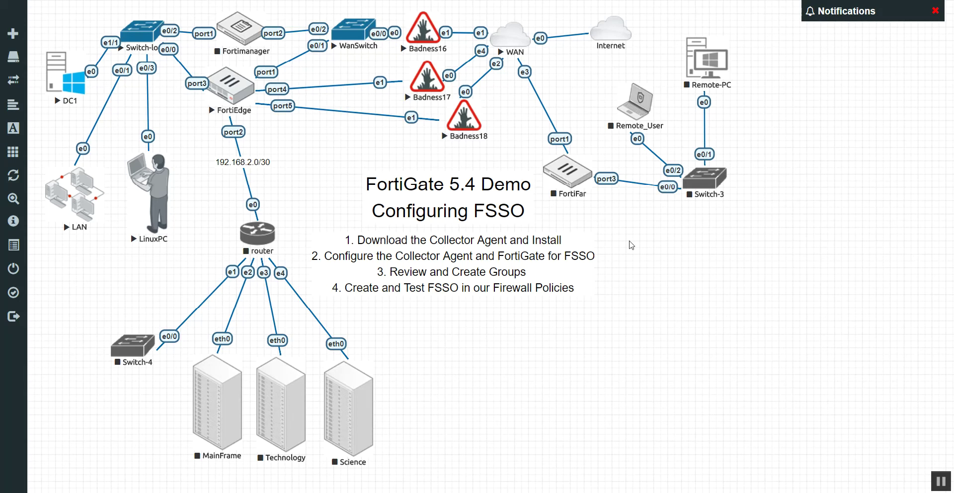
pyautogui.click(79, 92)
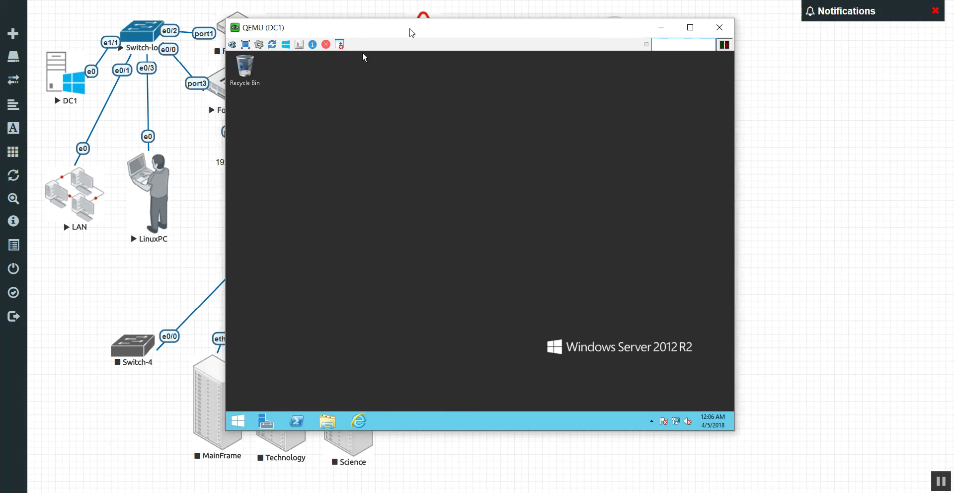
pyautogui.moveTo(400, 27); pyautogui.dragTo(547, 36)
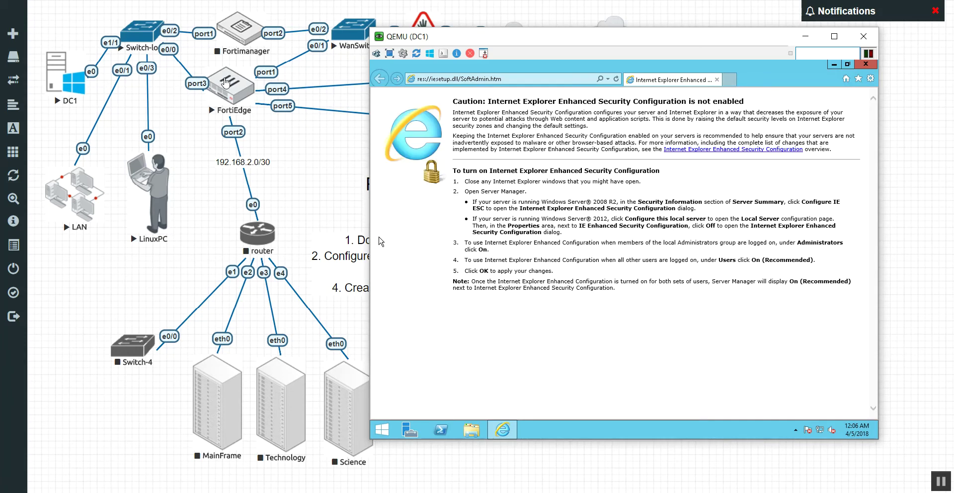
pyautogui.moveTo(446, 36); pyautogui.dragTo(439, 333)
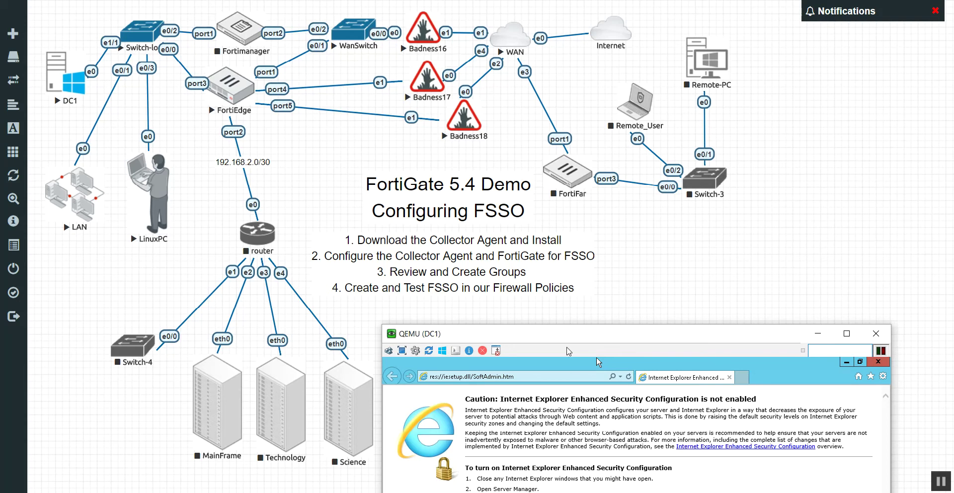
pyautogui.moveTo(587, 339); pyautogui.dragTo(592, 46)
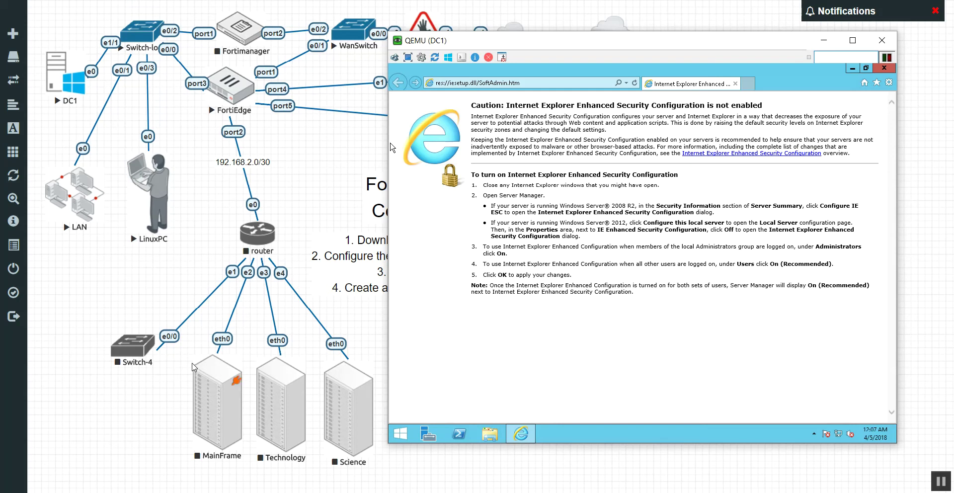
# Unlock the LinuxPC console and open a new Firefox tab on the Firefox Focus tile
pyautogui.click(167, 217)
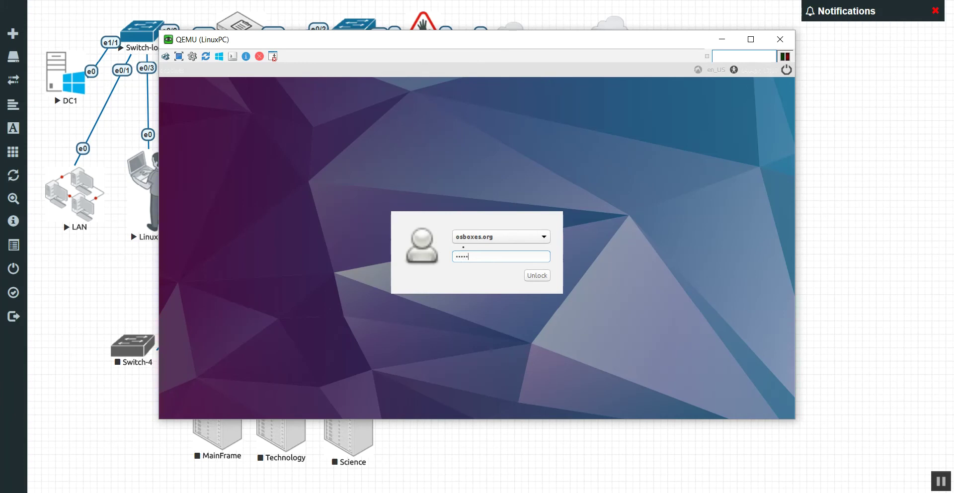
pyautogui.press('Return')
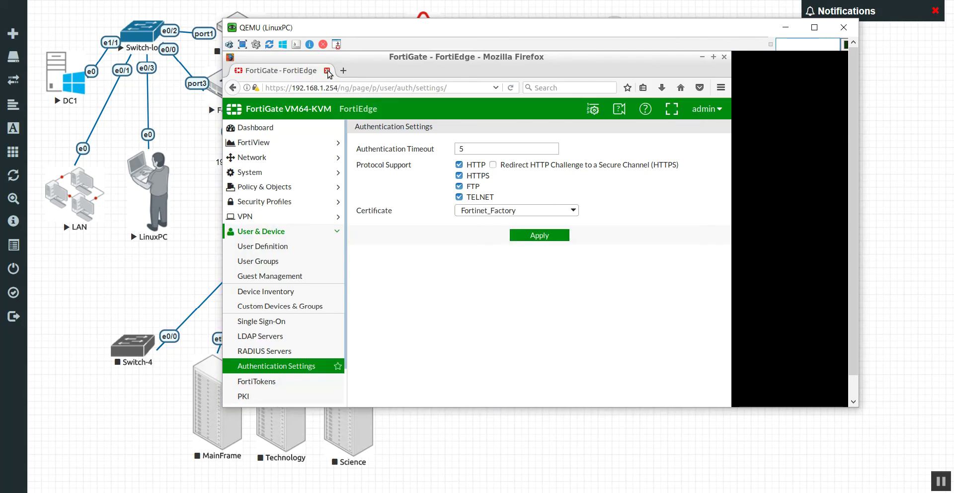
pyautogui.click(344, 71)
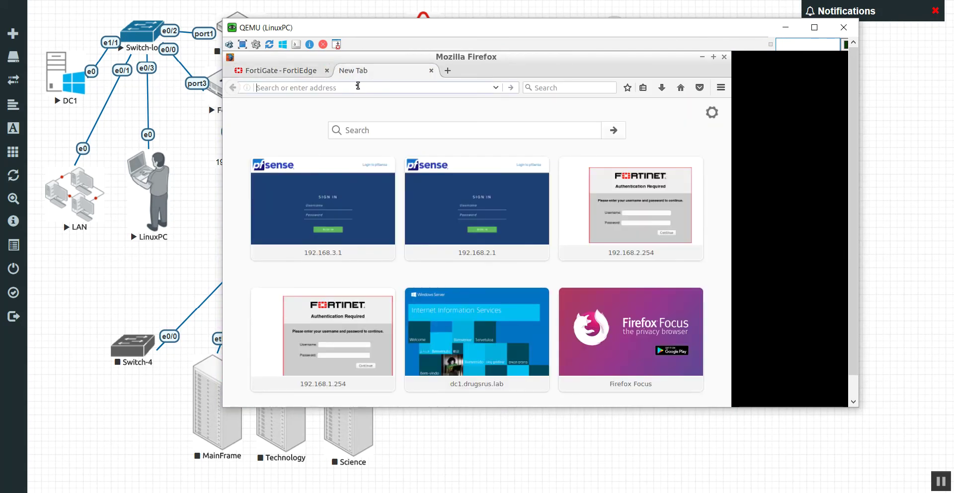
pyautogui.click(573, 300)
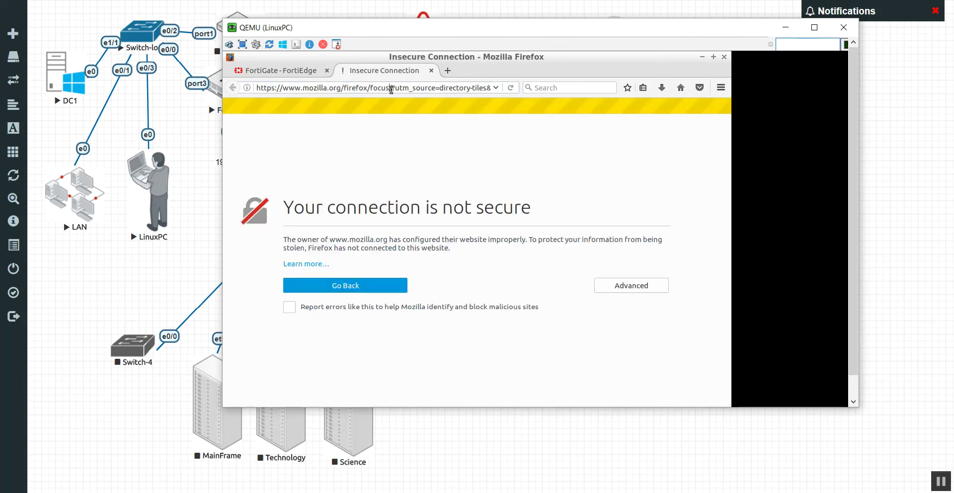
pyautogui.press('Tab')
pyautogui.click(391, 89)
pyautogui.write('www.google.com/')
pyautogui.press('Return')
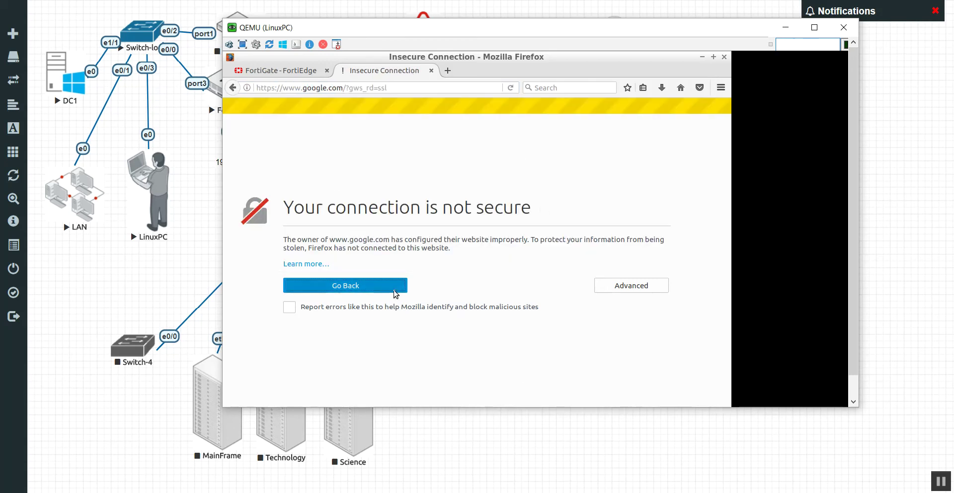
# In FortiGate, open the IPv4 Policy list with the Internal to wan-load-balance policies expanded
pyautogui.click(275, 70)
pyautogui.click(270, 187)
pyautogui.click(291, 204)
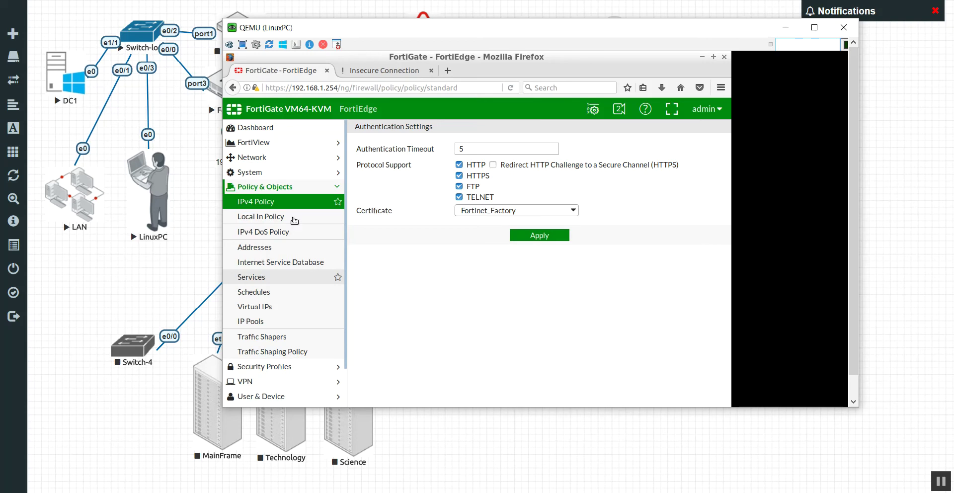
pyautogui.click(295, 203)
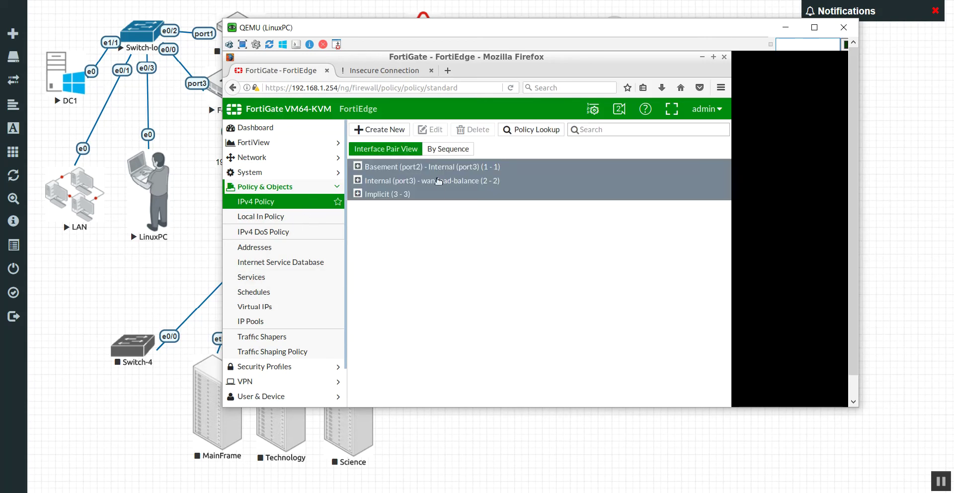
pyautogui.click(357, 194)
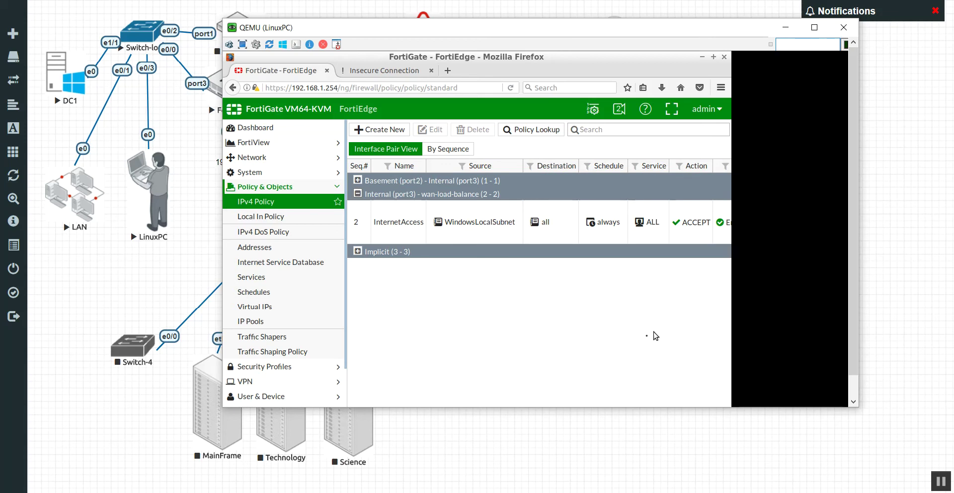
pyautogui.click(854, 386)
pyautogui.click(607, 393)
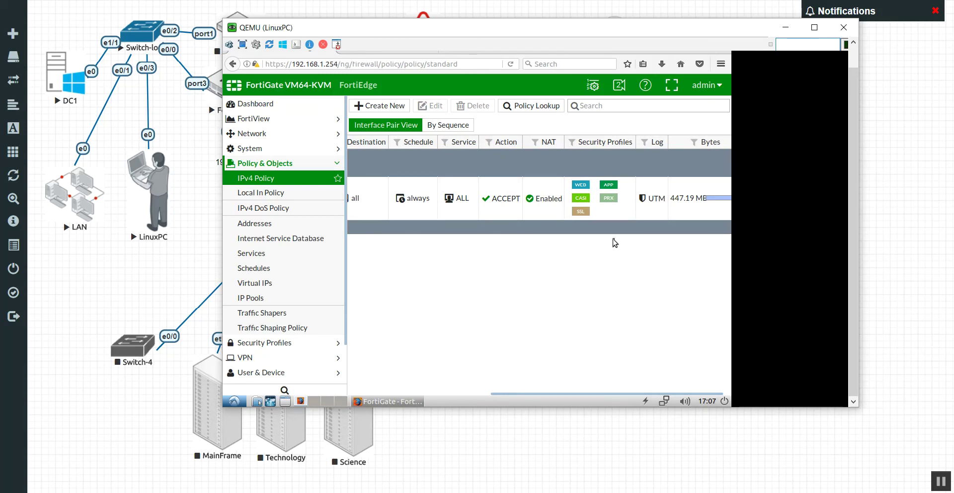
# Remove the default web filter, default CASI and WhatRUDoing SSL inspection profiles from InternetAccess, and apply
pyautogui.click(584, 205)
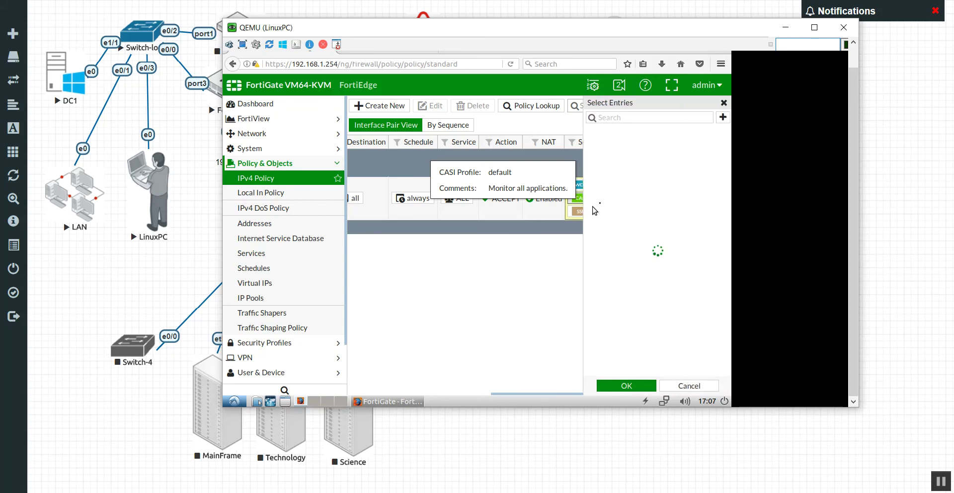
pyautogui.click(616, 172)
pyautogui.click(624, 316)
pyautogui.scroll(-3, 640, 325)
pyautogui.click(635, 350)
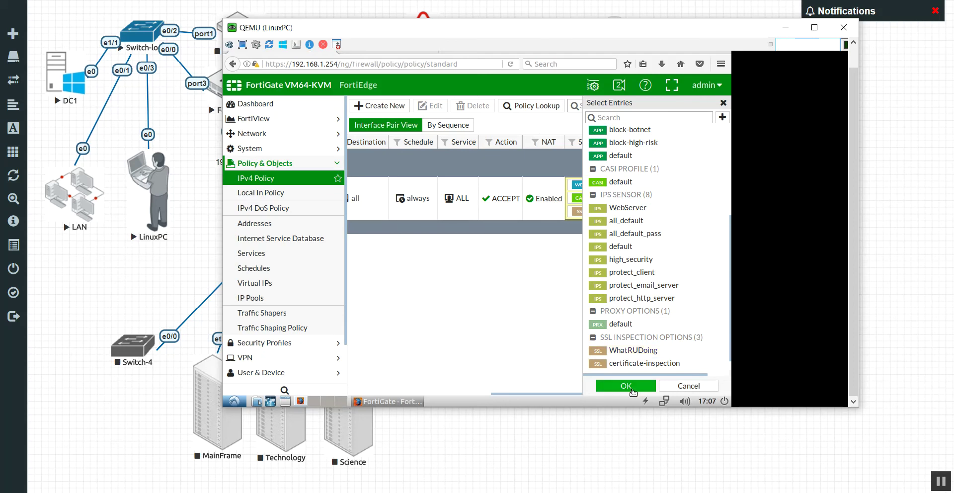
pyautogui.click(626, 385)
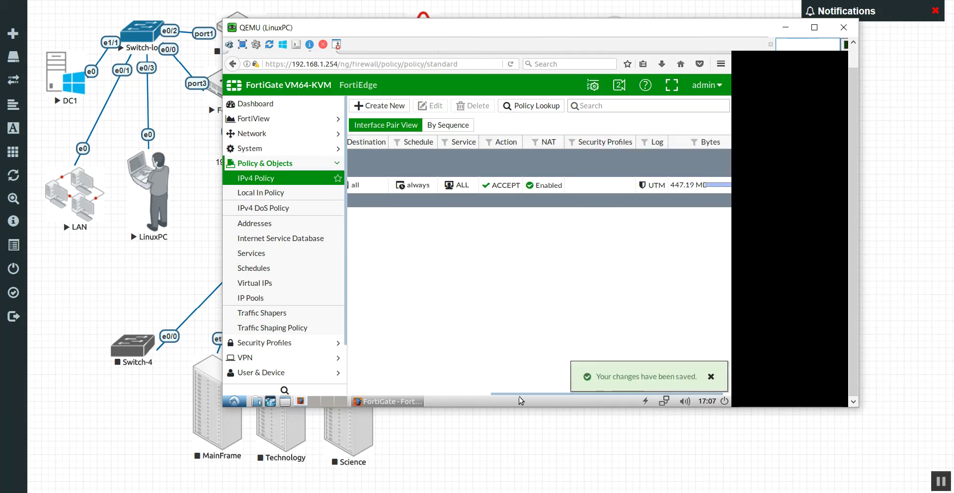
pyautogui.moveTo(517, 393); pyautogui.dragTo(391, 394)
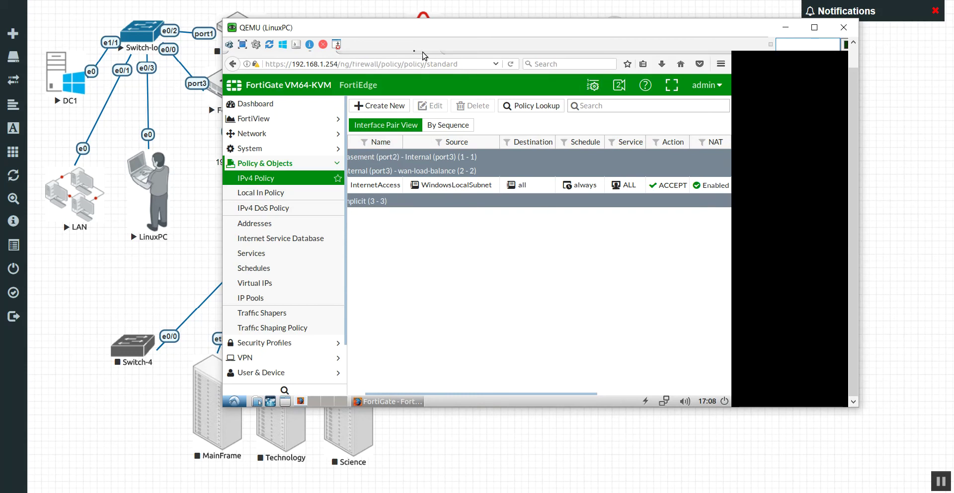
pyautogui.click(459, 65)
pyautogui.write('www')
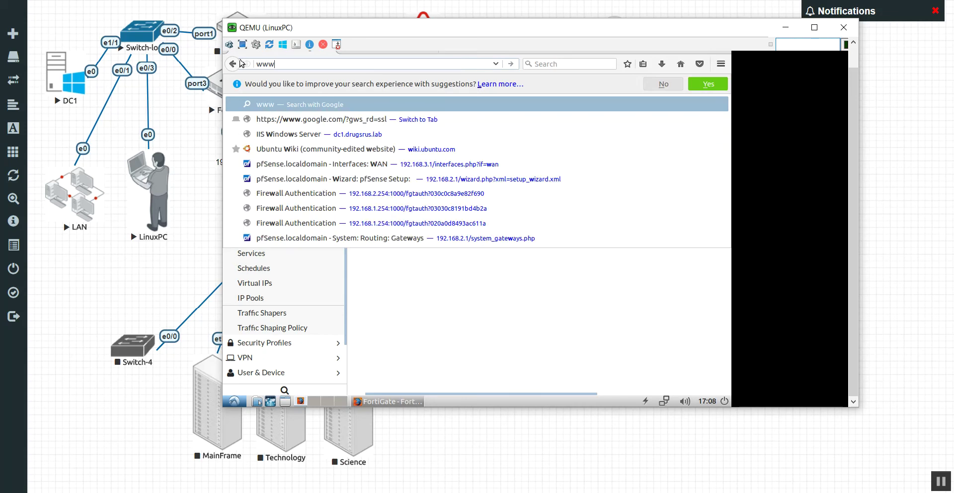
pyautogui.write('.google.com')
pyautogui.press('Return')
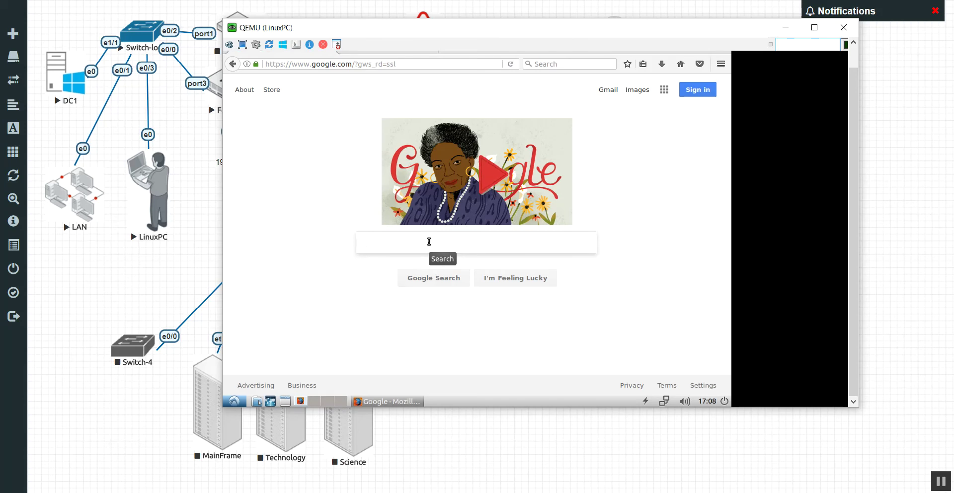
pyautogui.write('hello world')
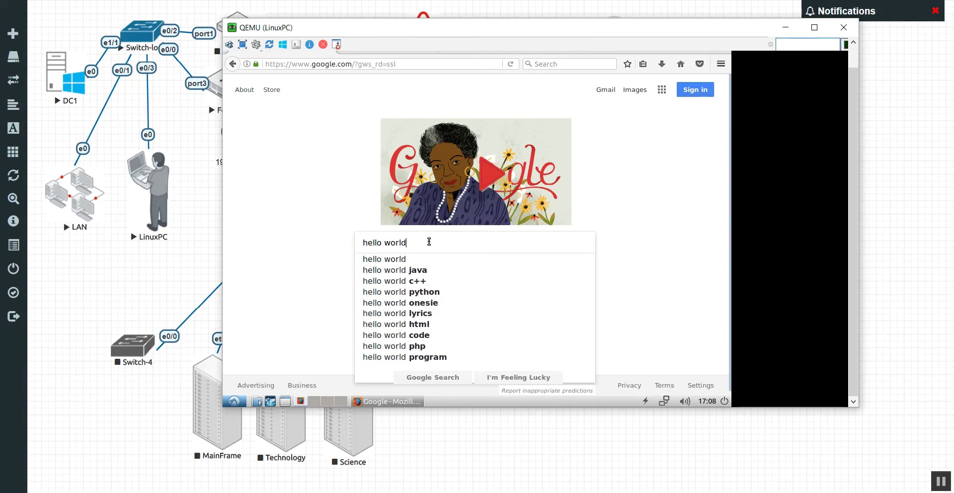
pyautogui.press('Return')
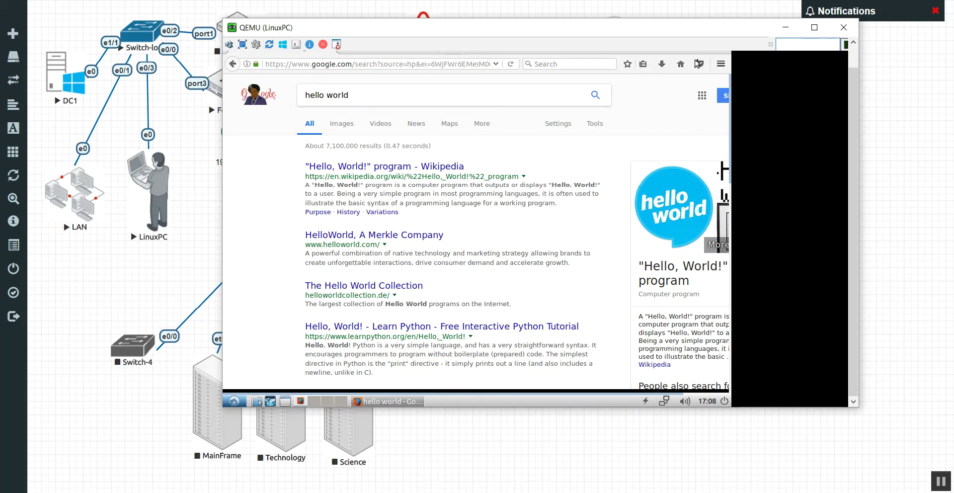
pyautogui.click(844, 28)
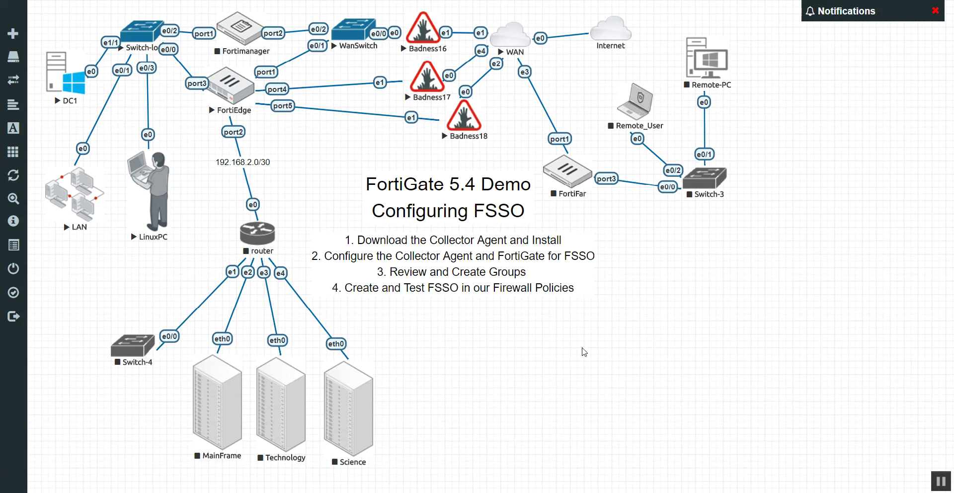
# On DC1, open Internet Explorer and load support.fortinet.com
pyautogui.click(72, 86)
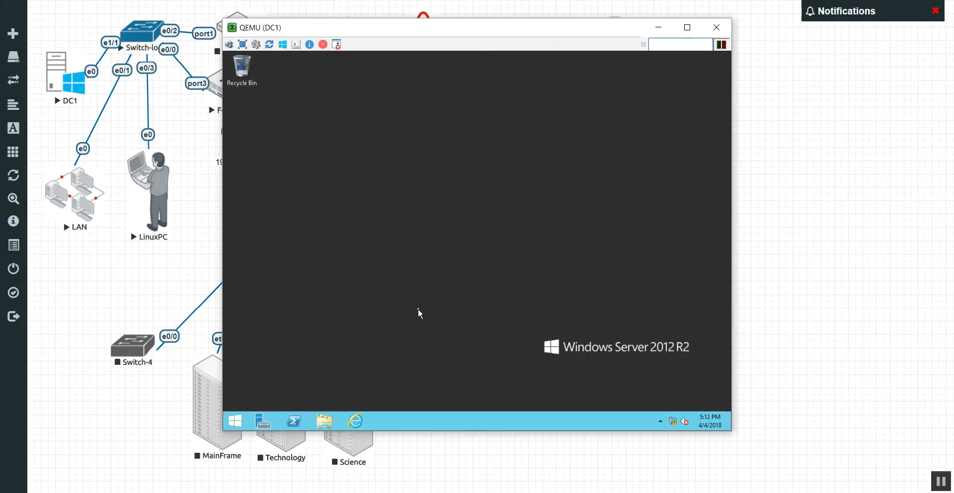
pyautogui.click(357, 426)
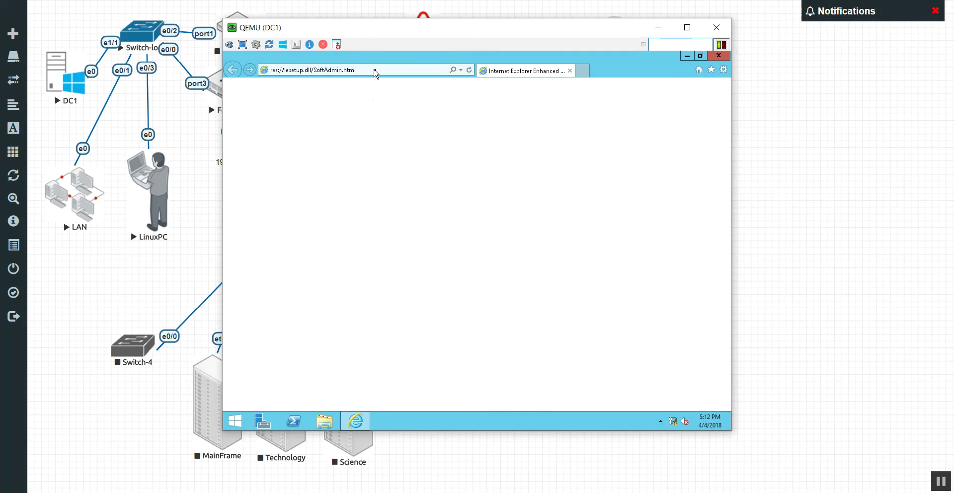
pyautogui.click(376, 70)
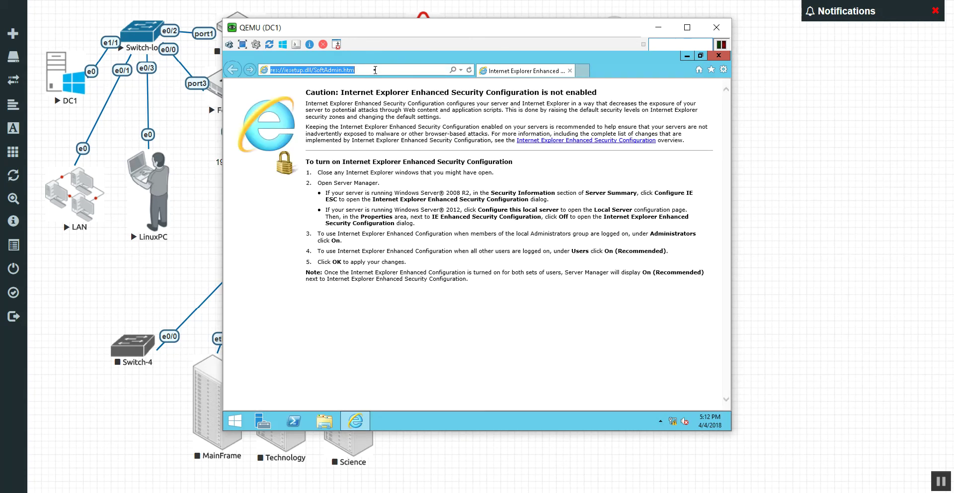
pyautogui.write('support.fortinet.com/')
pyautogui.press('Return')
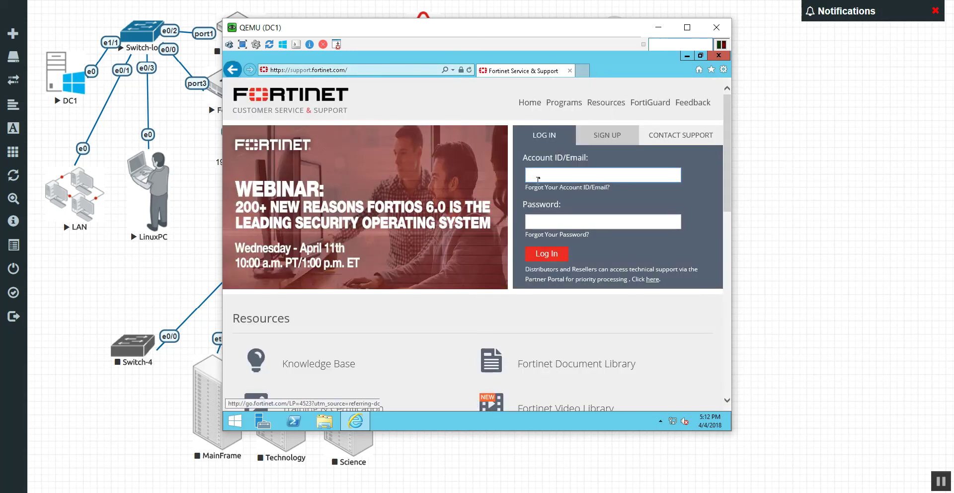
# Sign in with the account e-mail and password, declining to store the password
pyautogui.click(556, 169)
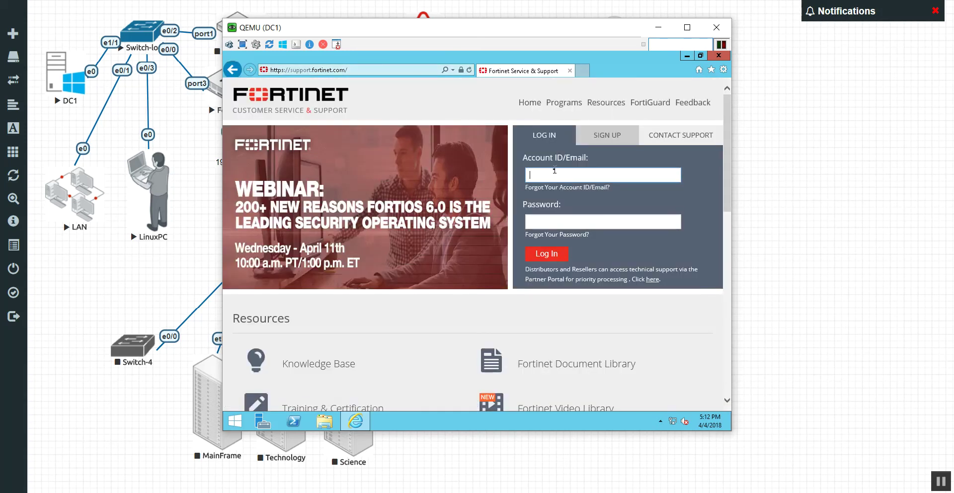
pyautogui.press('Tab')
pyautogui.write('password1')
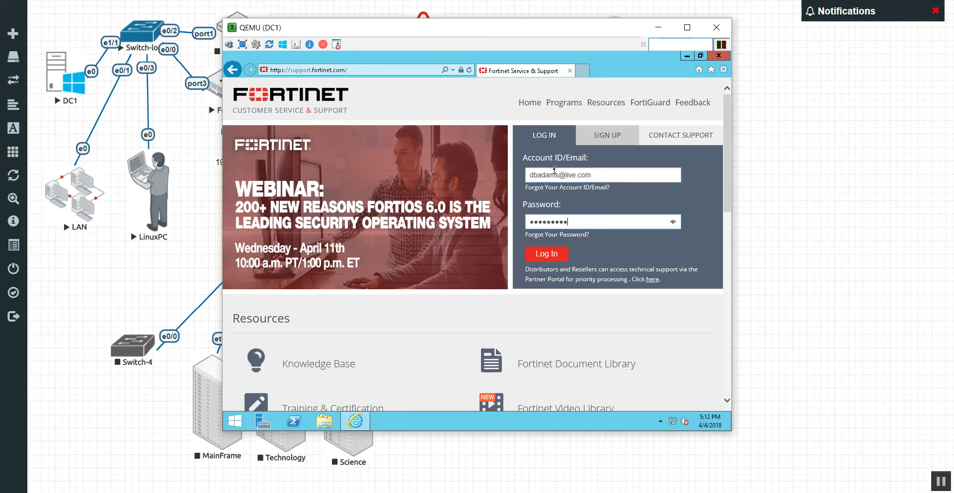
pyautogui.click(542, 259)
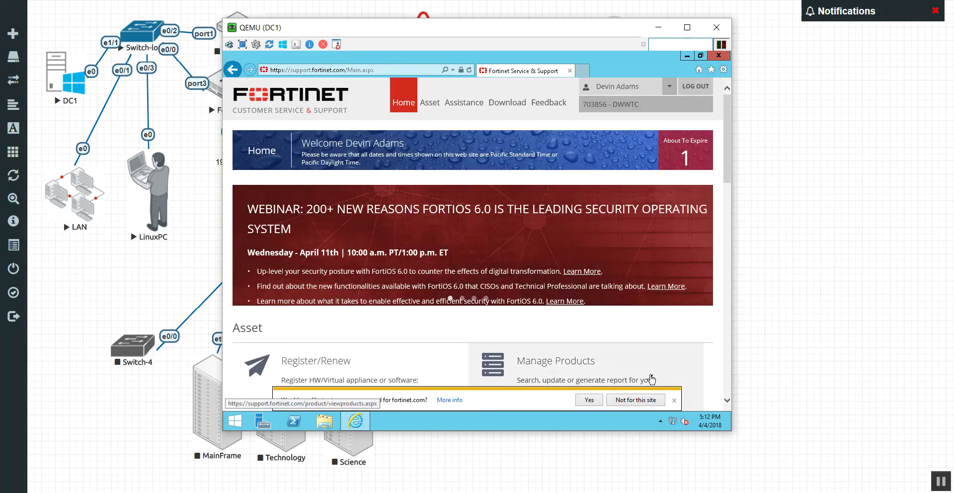
pyautogui.click(674, 400)
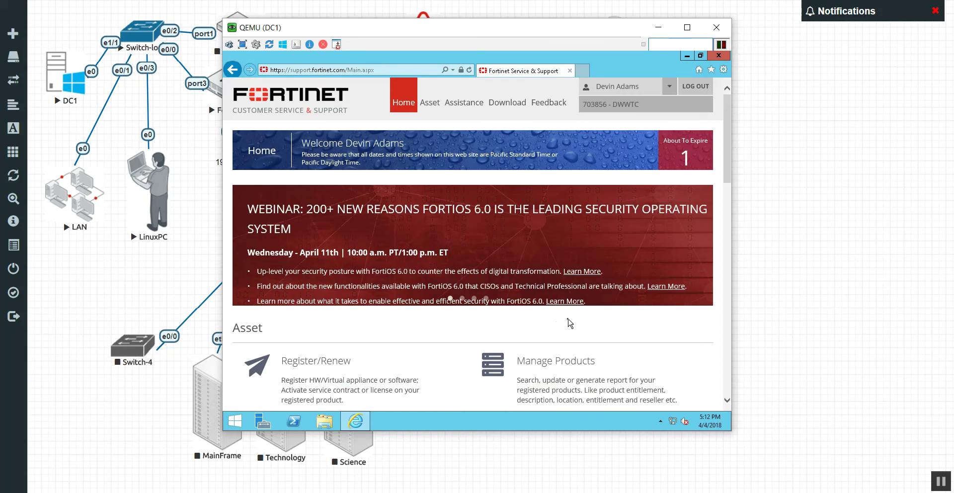
# Browse Firmware Images to the FortiGate v5.00/5.4/5.4.3/FSSO folder
pyautogui.moveTo(444, 113)
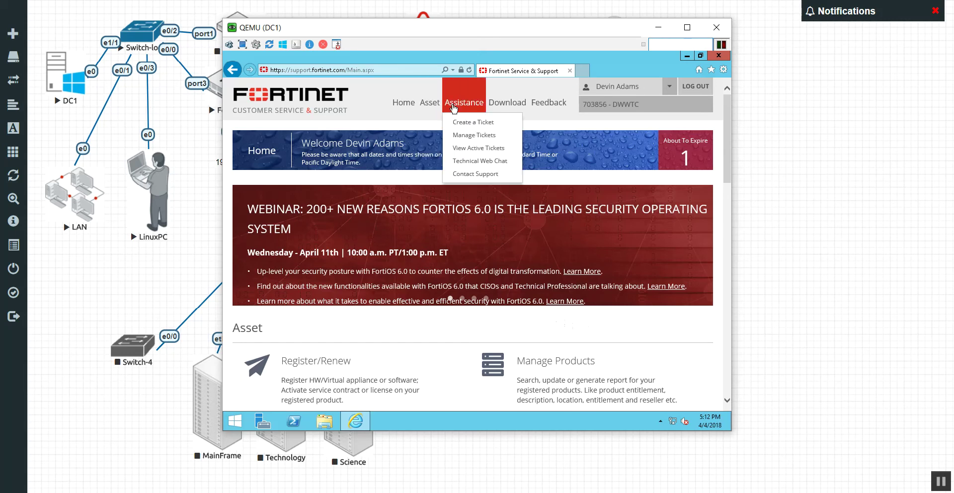
pyautogui.moveTo(514, 109)
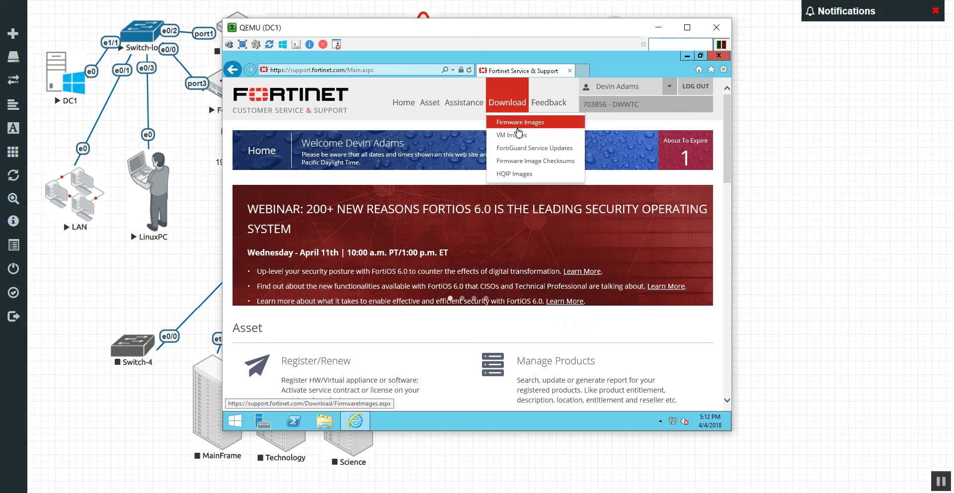
pyautogui.click(518, 124)
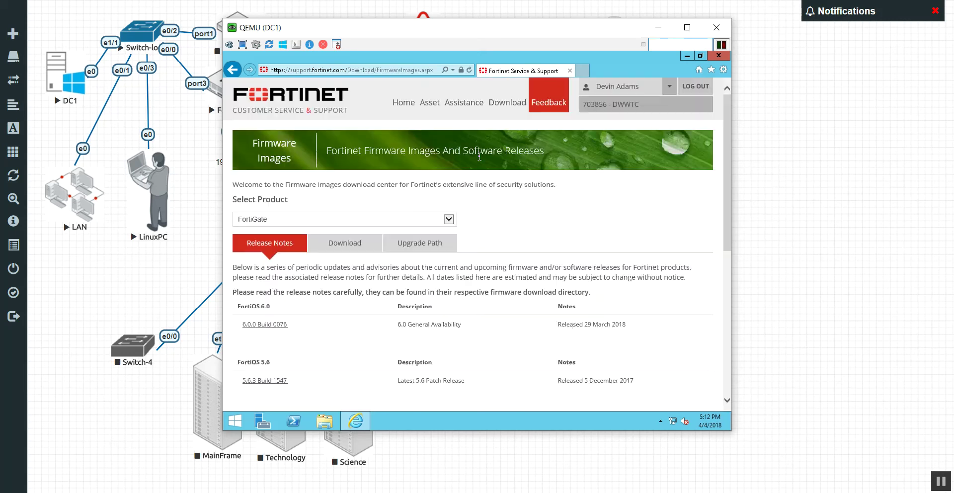
pyautogui.click(345, 239)
pyautogui.scroll(-1, 268, 334)
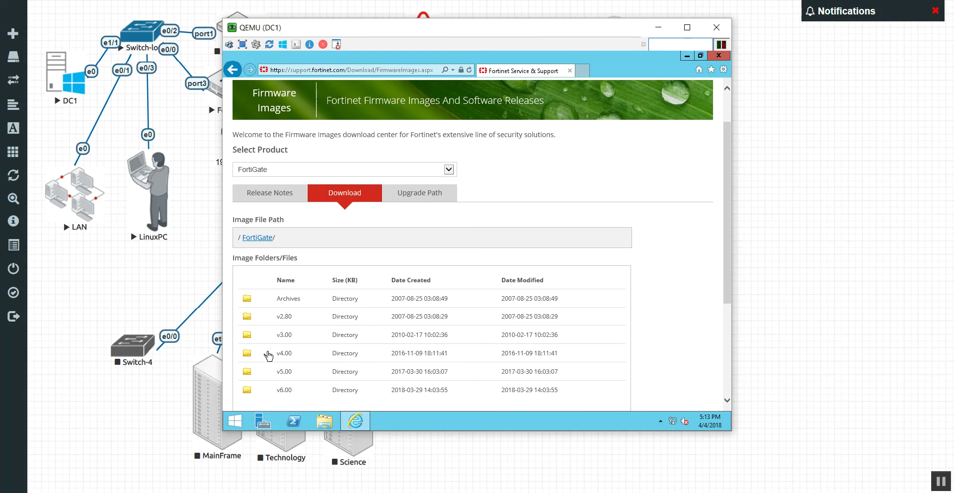
pyautogui.click(247, 371)
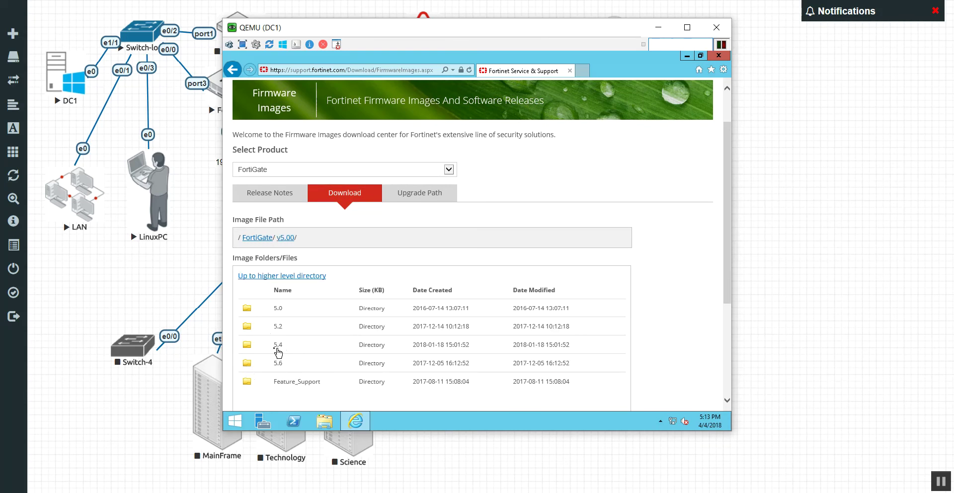
pyautogui.click(277, 347)
pyautogui.click(273, 363)
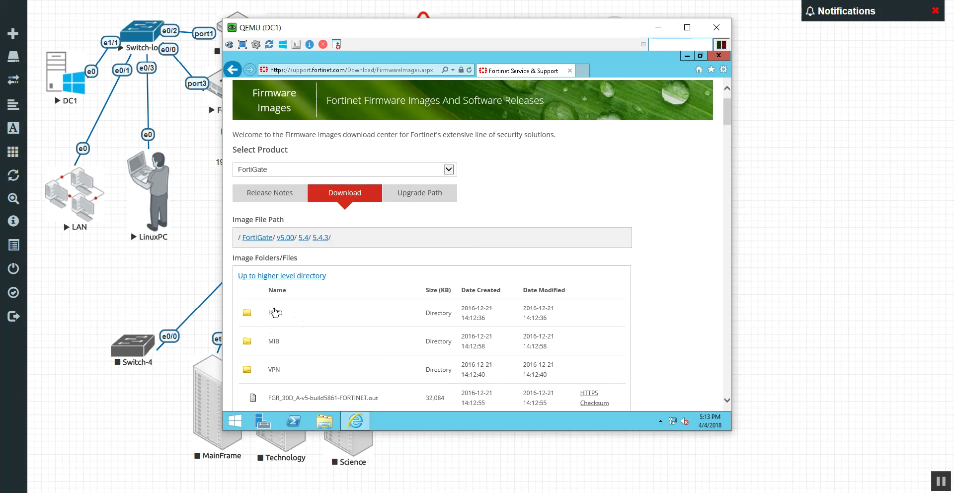
pyautogui.click(276, 317)
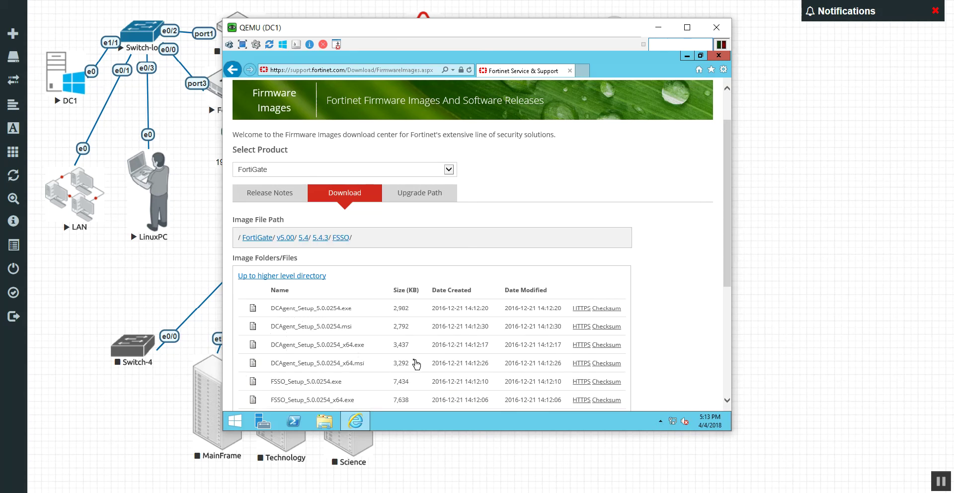
pyautogui.scroll(-2, 409, 362)
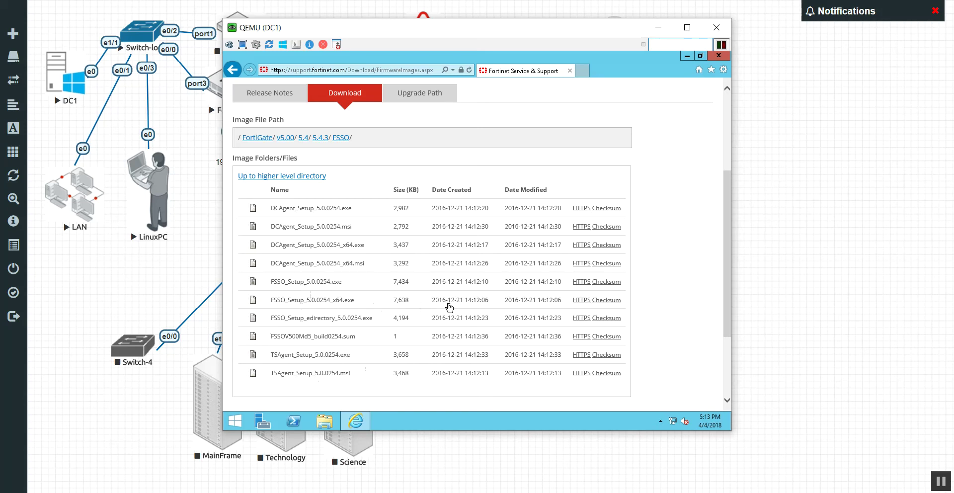
# Save the FSSO_Setup and DCAgent_Setup x64 installers, then open their Downloads folder
pyautogui.click(586, 301)
pyautogui.click(615, 400)
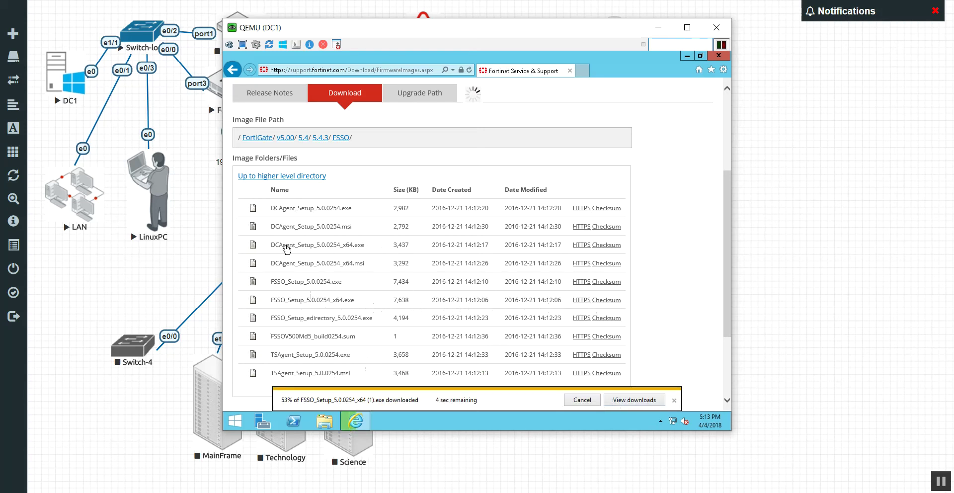
pyautogui.click(581, 245)
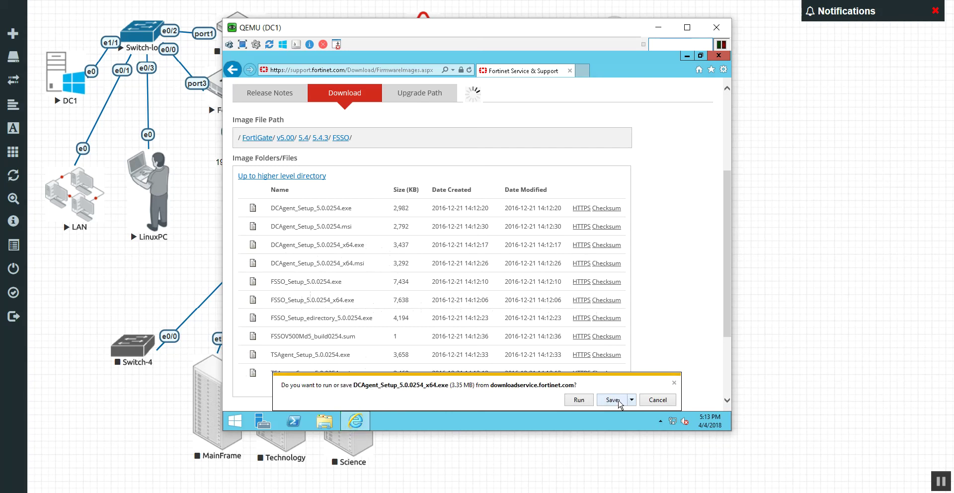
pyautogui.click(612, 400)
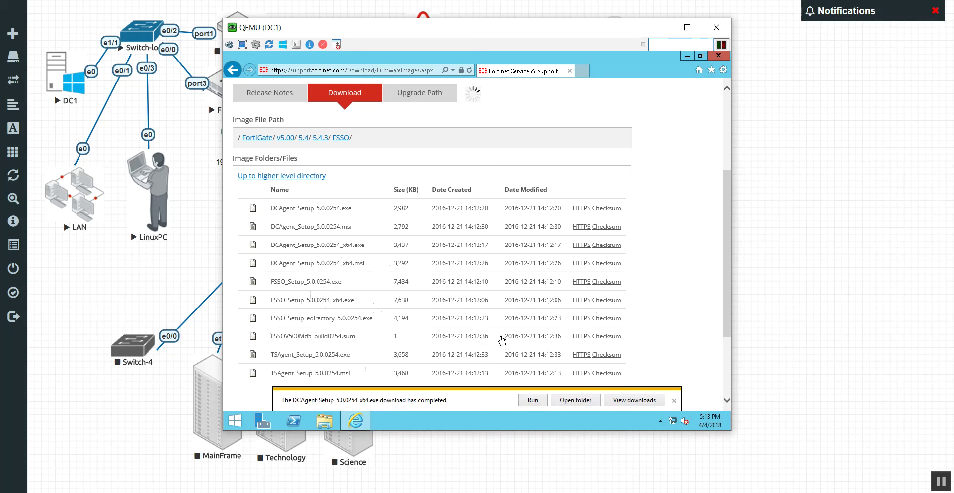
pyautogui.click(576, 399)
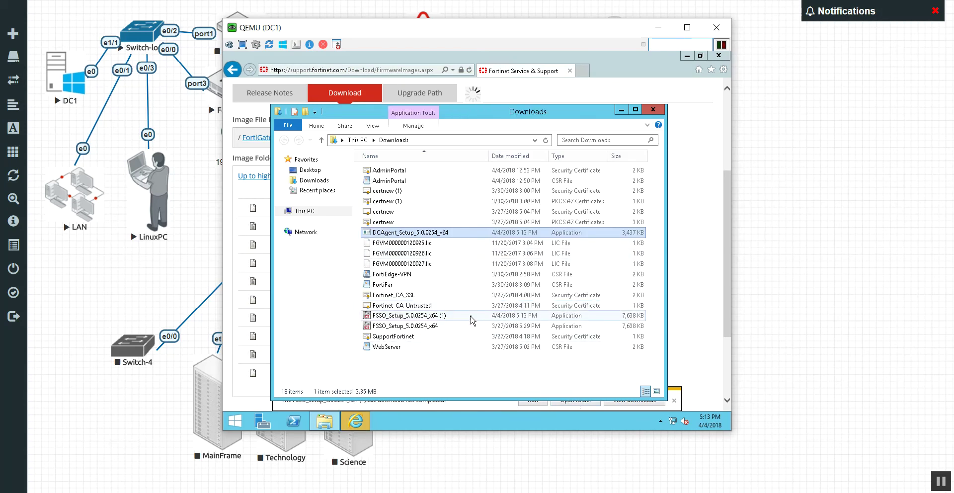
# Launch FSSO_Setup x64, accept the licence agreement and keep the default install folder
pyautogui.doubleClick(448, 327)
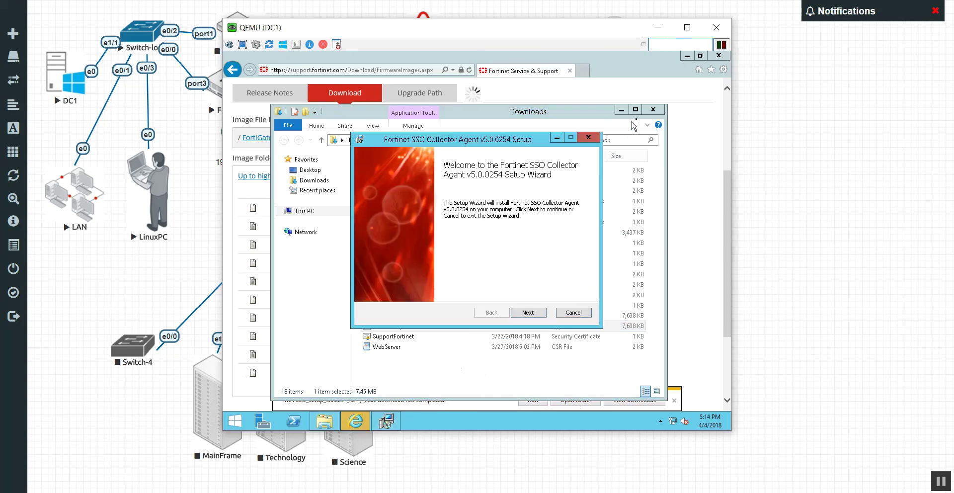
pyautogui.click(653, 110)
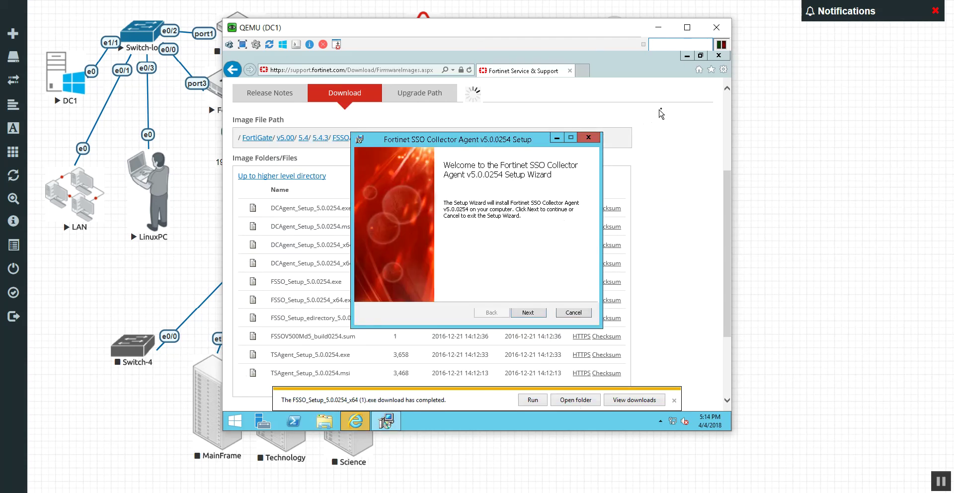
pyautogui.click(722, 58)
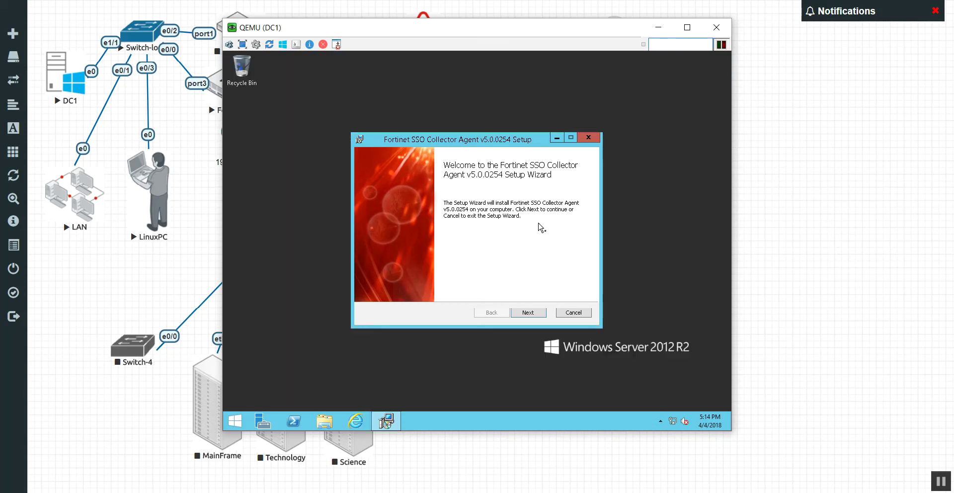
pyautogui.click(526, 316)
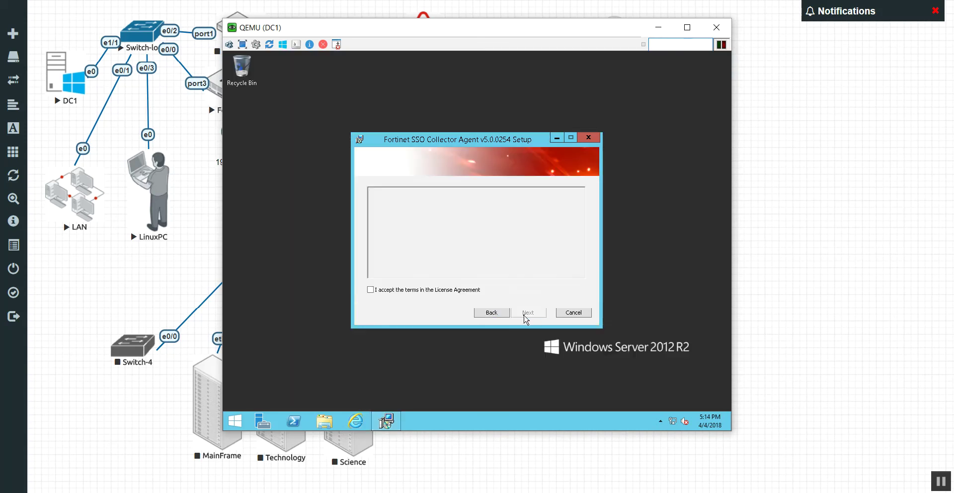
pyautogui.click(448, 292)
pyautogui.click(521, 313)
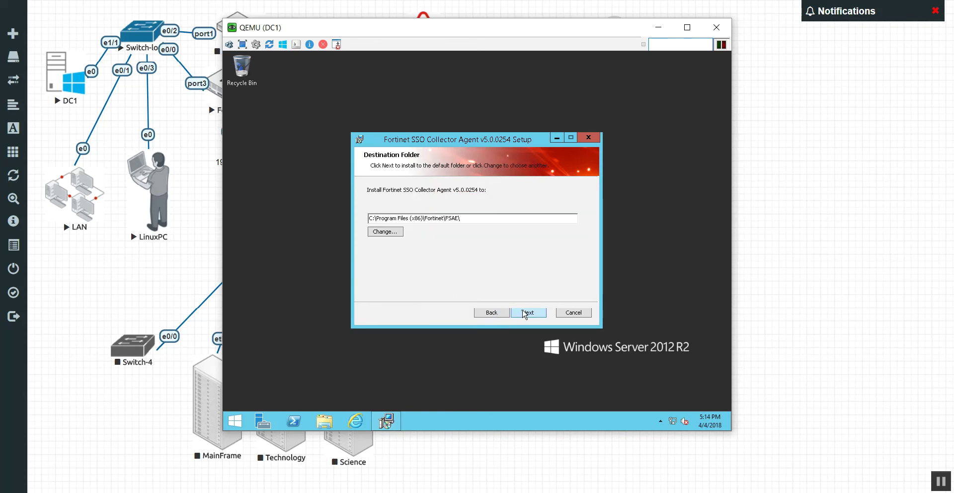
pyautogui.click(521, 314)
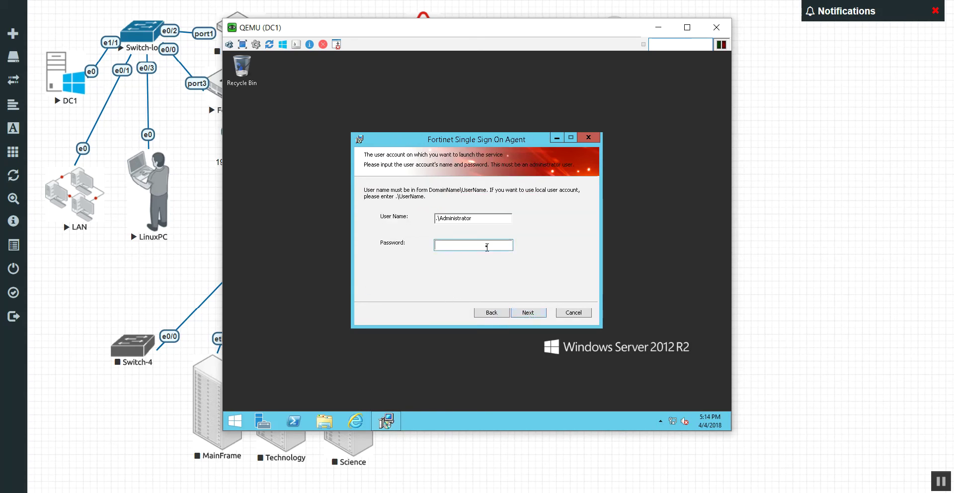
# Enter the Administrator account password, install with default options and finish setup
pyautogui.click(489, 246)
pyautogui.press('Return')
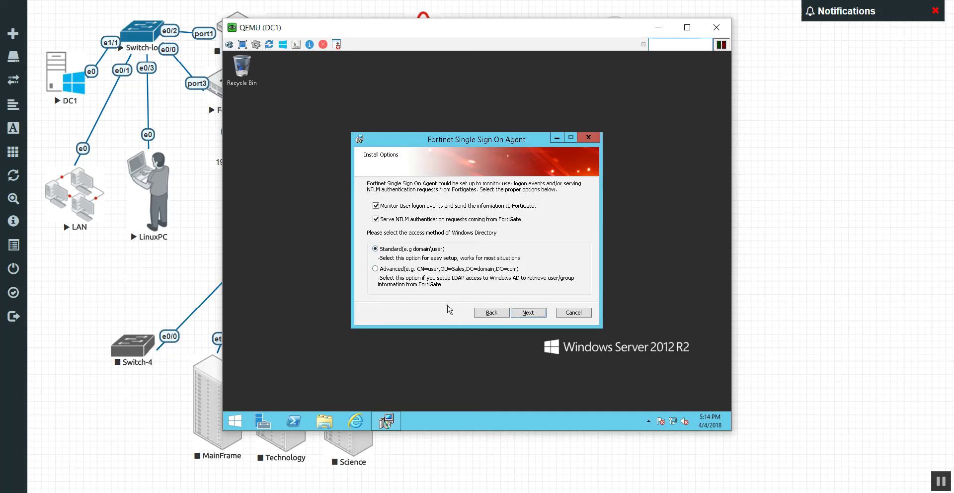
pyautogui.click(517, 316)
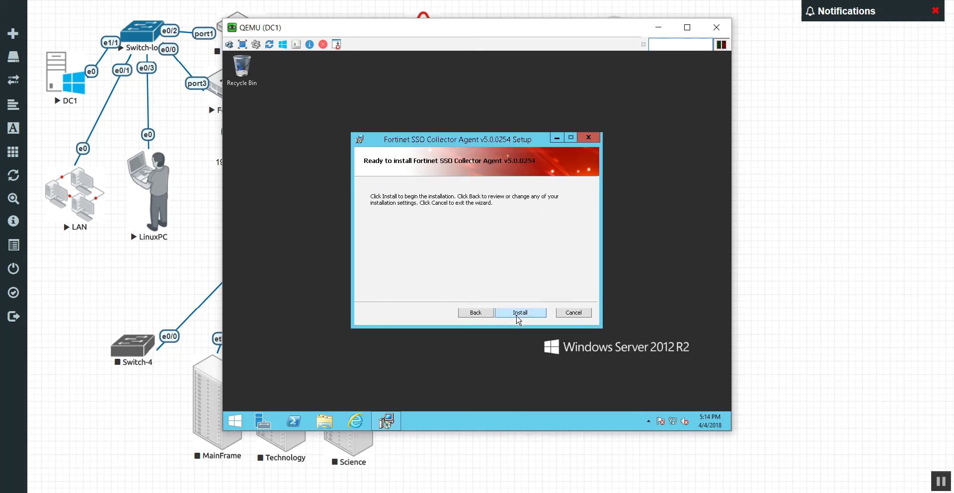
pyautogui.click(518, 316)
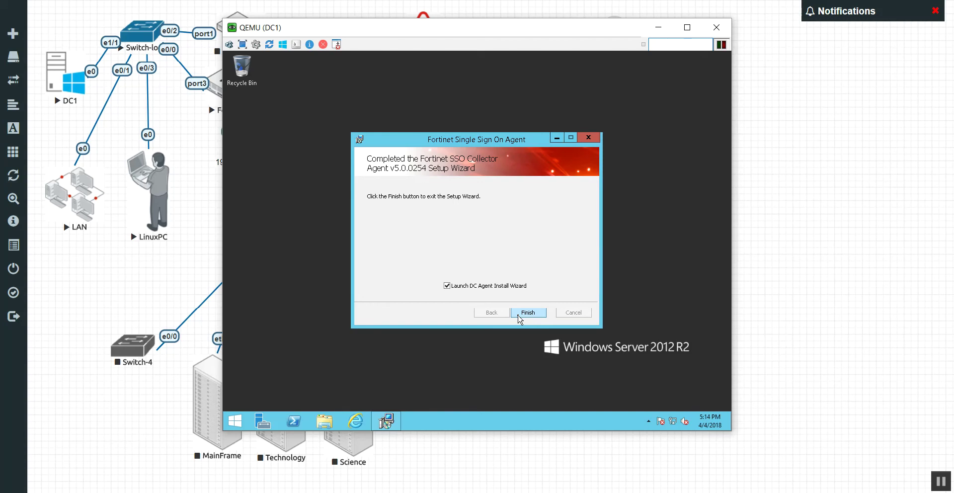
pyautogui.click(528, 313)
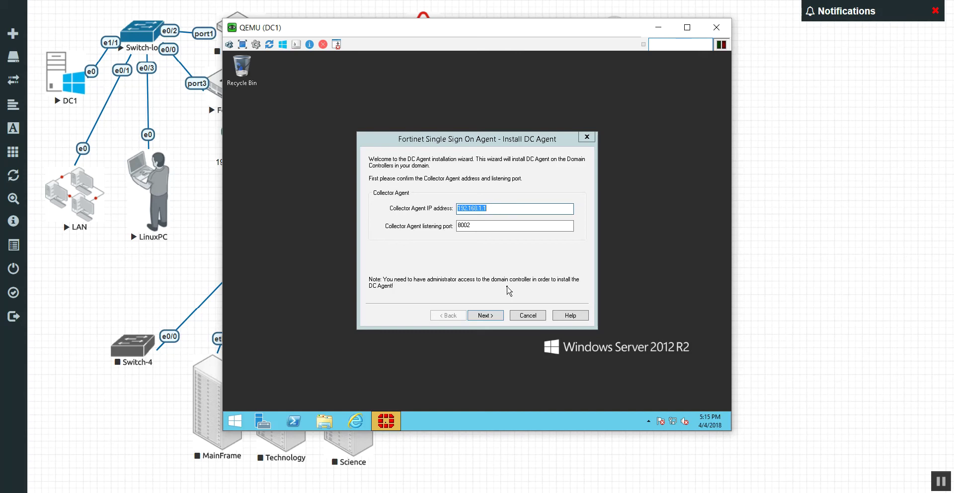
# Confirm the collector address, select DRUGSRUS:DrugsRUS.lab, and exclude Administrator, Guest and krbtgt
pyautogui.click(494, 319)
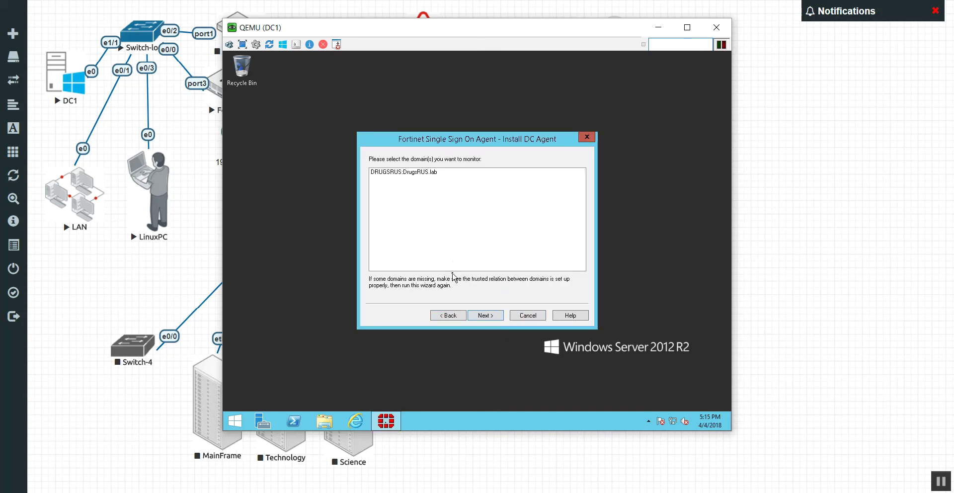
pyautogui.click(420, 172)
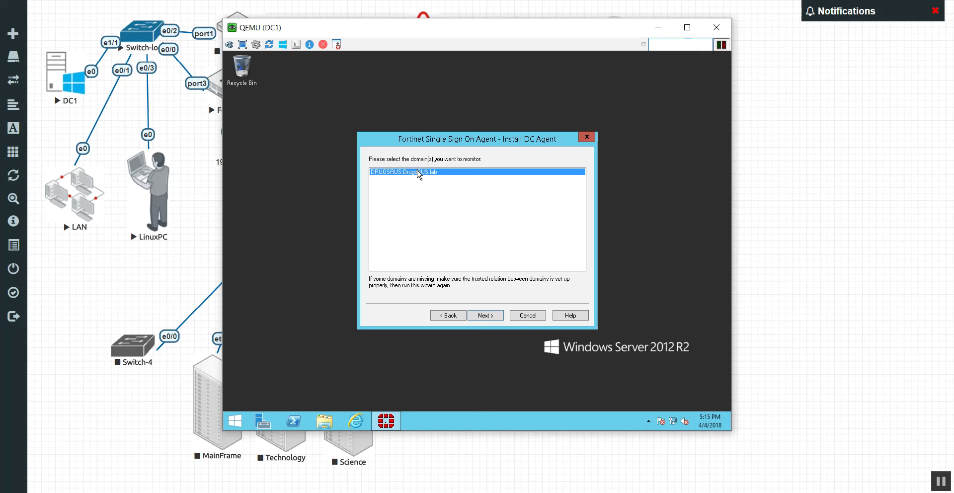
pyautogui.click(486, 315)
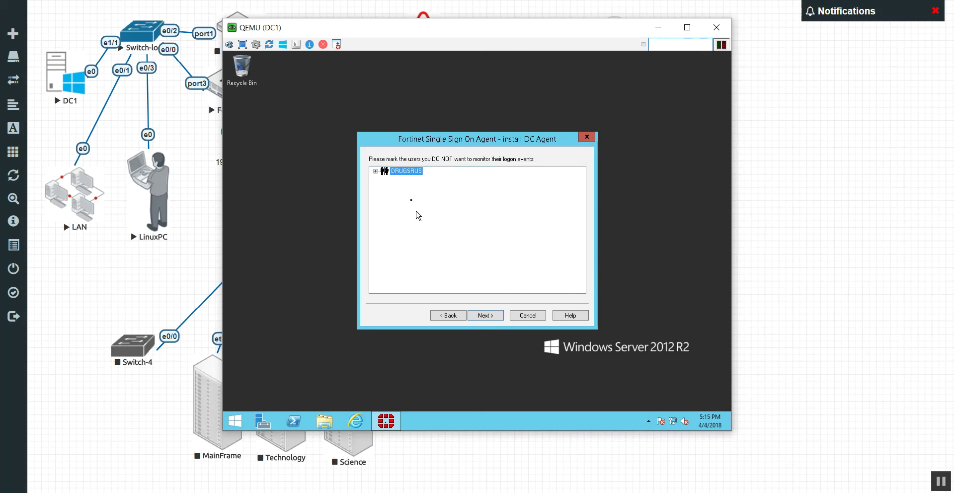
pyautogui.click(376, 171)
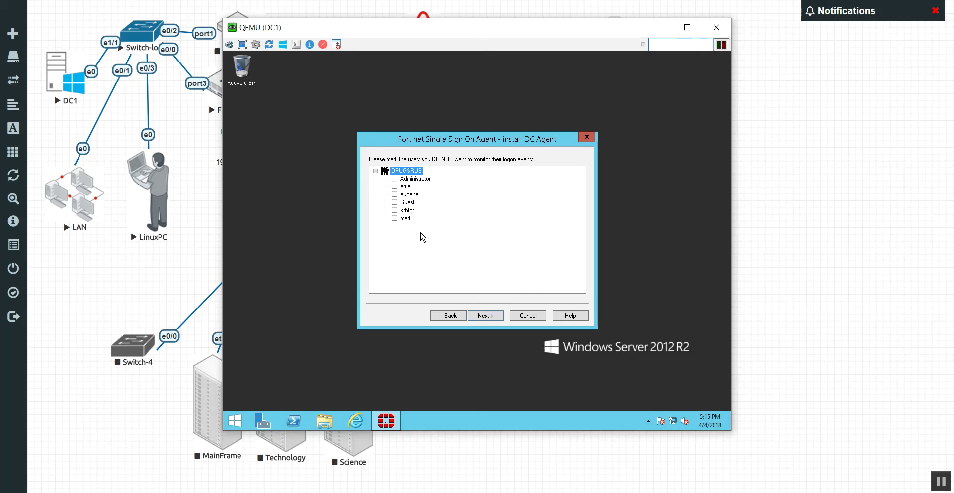
pyautogui.click(394, 210)
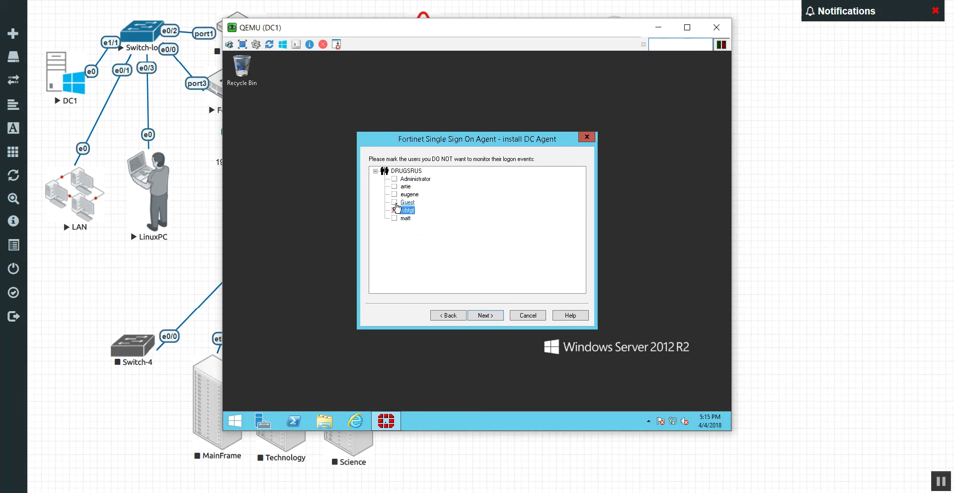
pyautogui.click(394, 202)
pyautogui.click(395, 179)
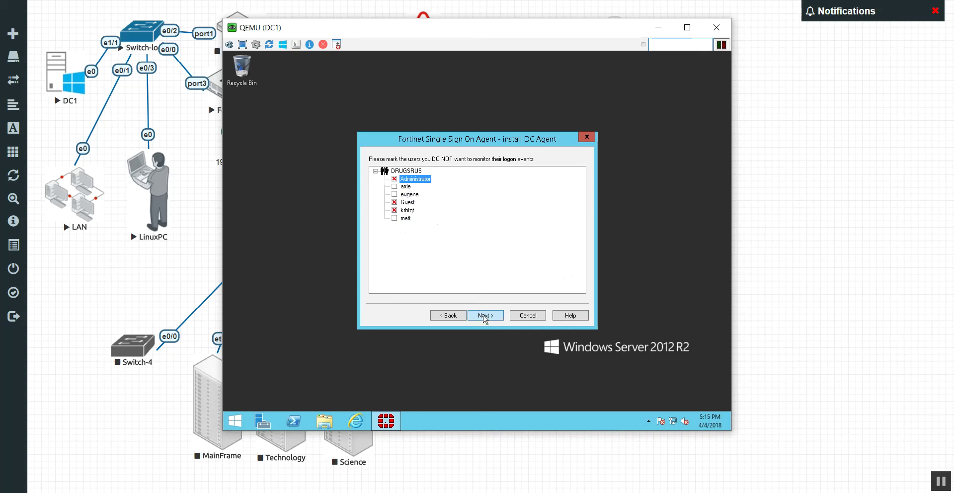
pyautogui.click(484, 316)
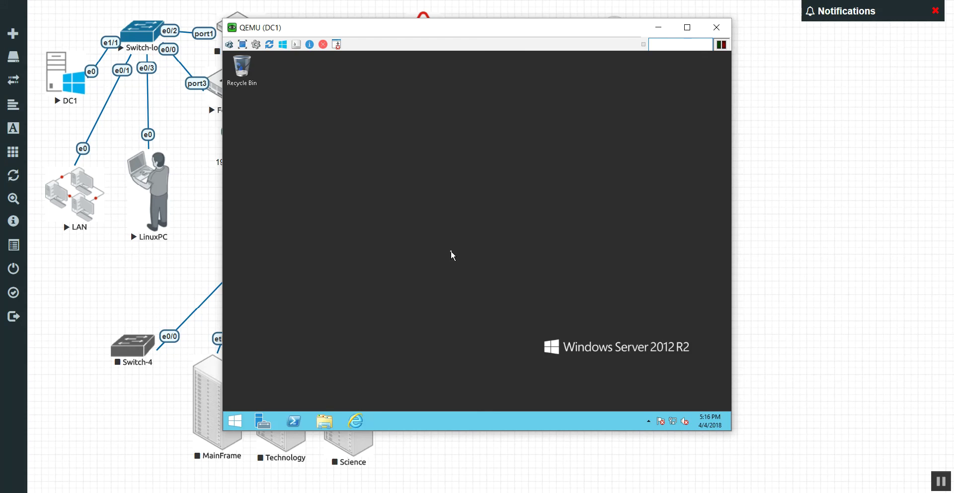
# From DC1's Start screen Apps list, launch Configure Fortinet Single Sign On Agent
pyautogui.moveTo(477, 262); pyautogui.dragTo(705, 380)
pyautogui.click(235, 421)
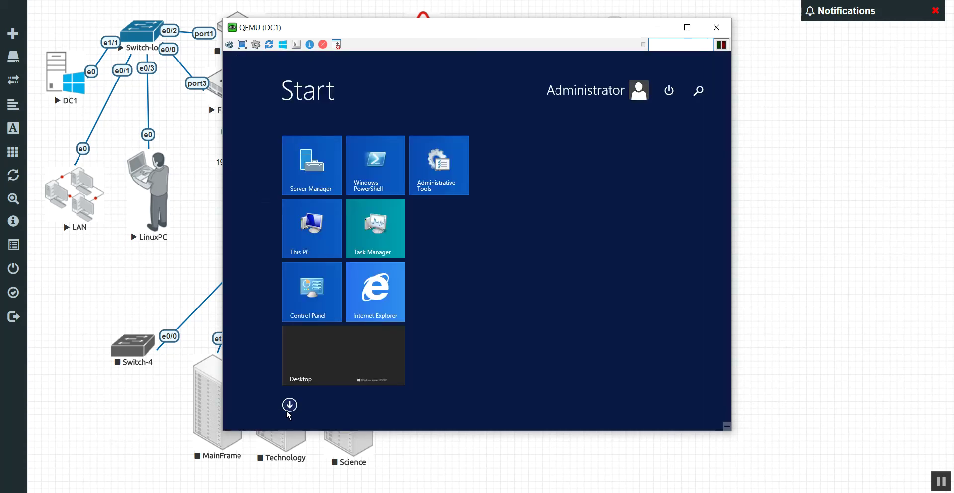
pyautogui.click(290, 405)
pyautogui.moveTo(398, 423); pyautogui.dragTo(614, 412)
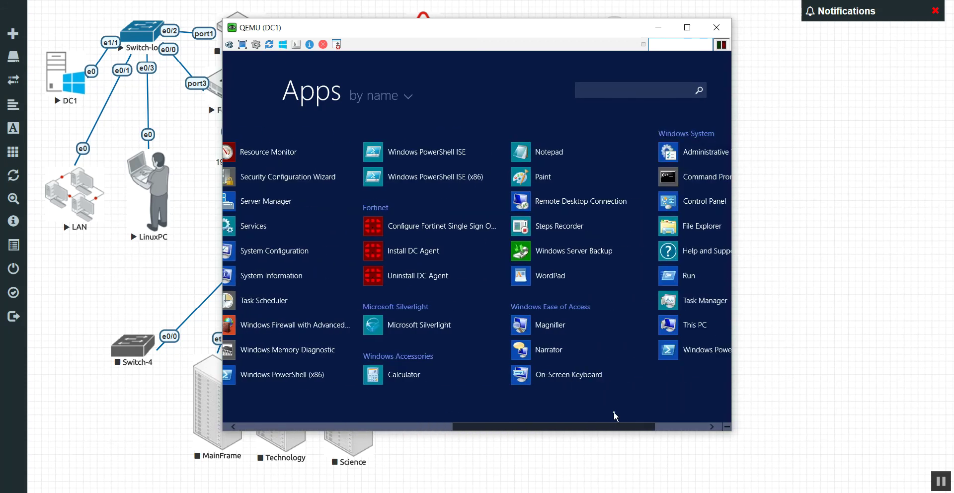
pyautogui.click(405, 230)
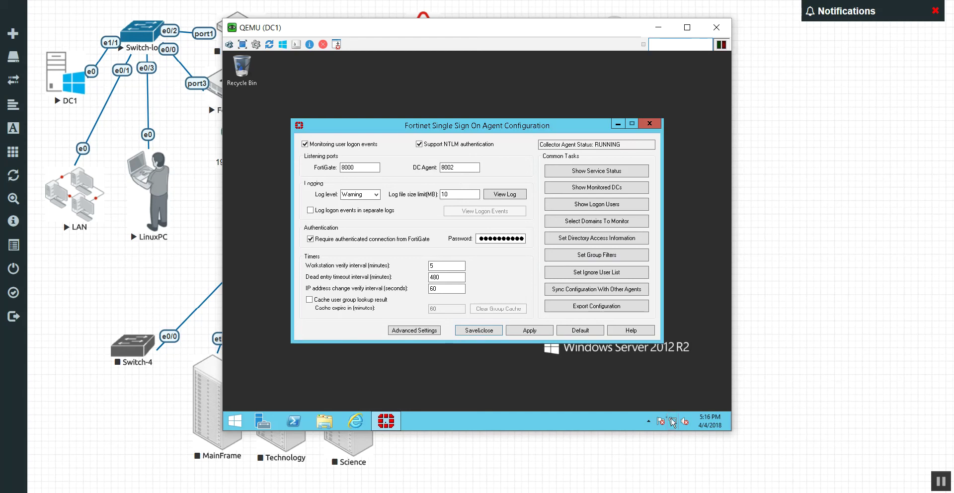
pyautogui.click(235, 419)
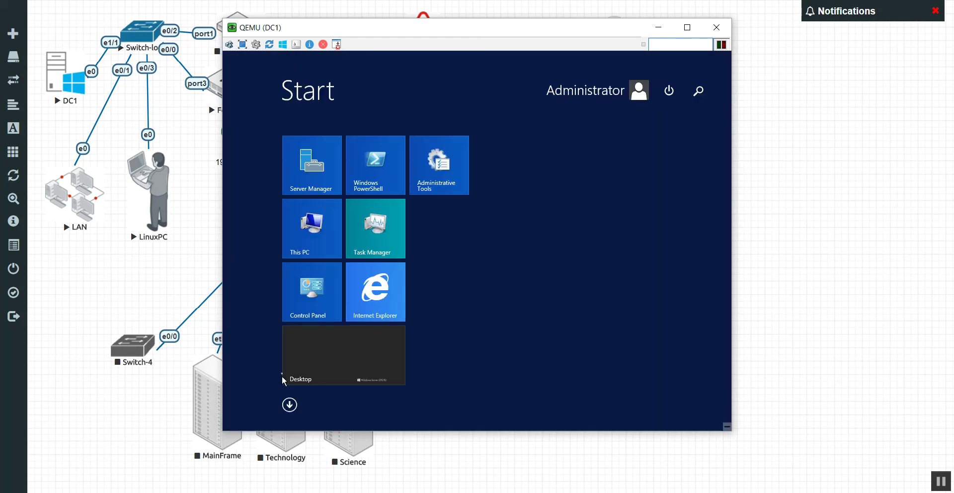
pyautogui.write('fire')
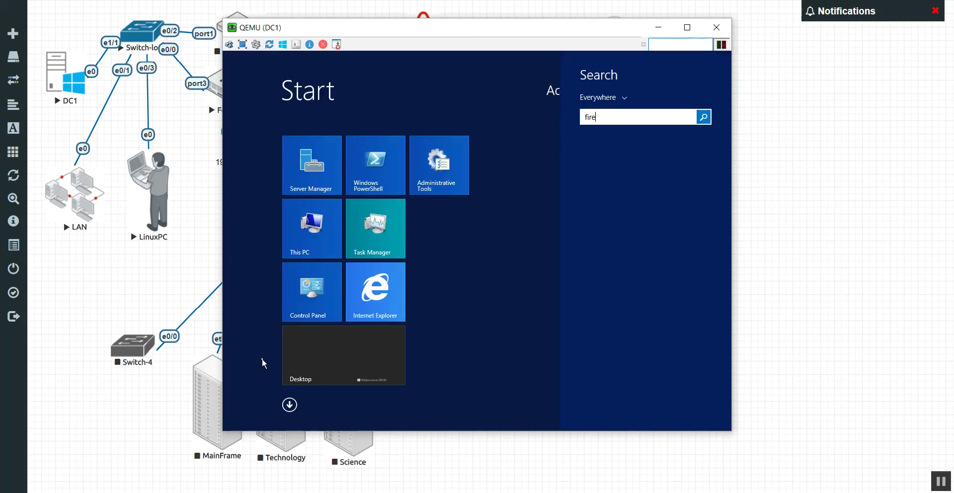
pyautogui.write('wall with Advanced Security')
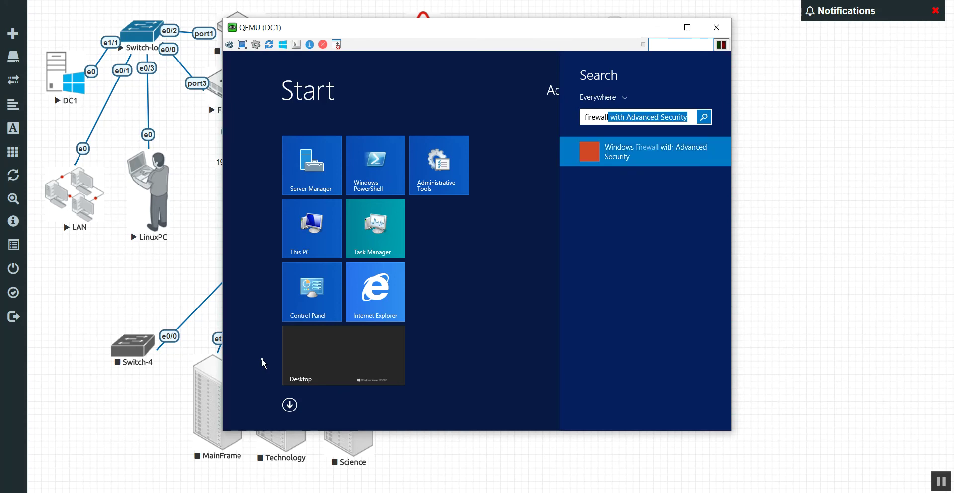
pyautogui.click(619, 160)
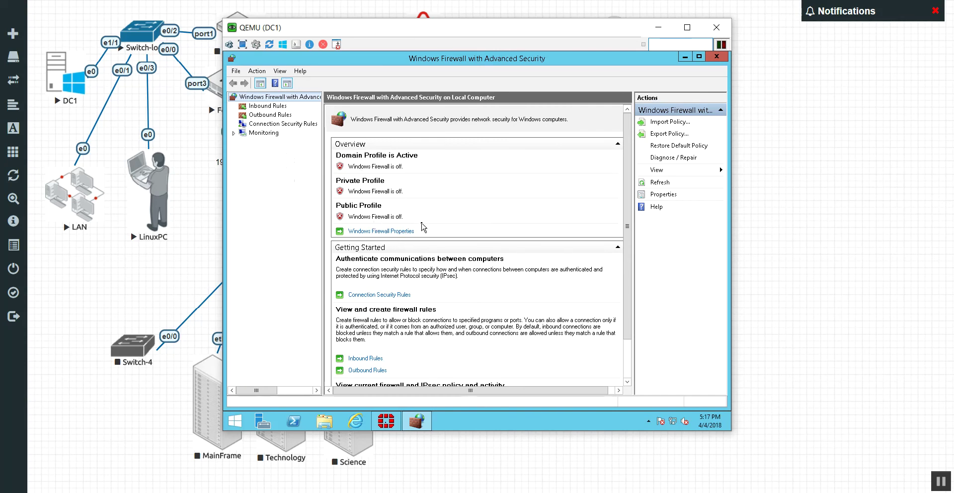
pyautogui.click(263, 107)
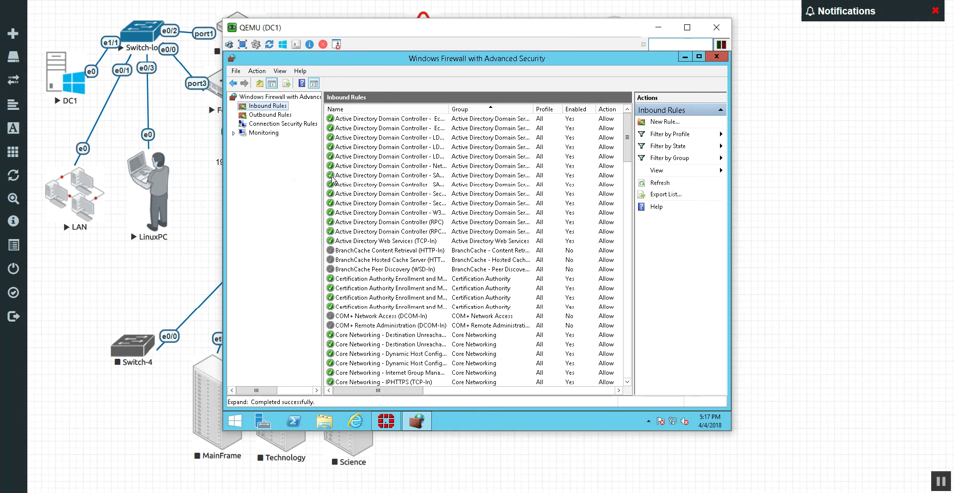
pyautogui.click(263, 115)
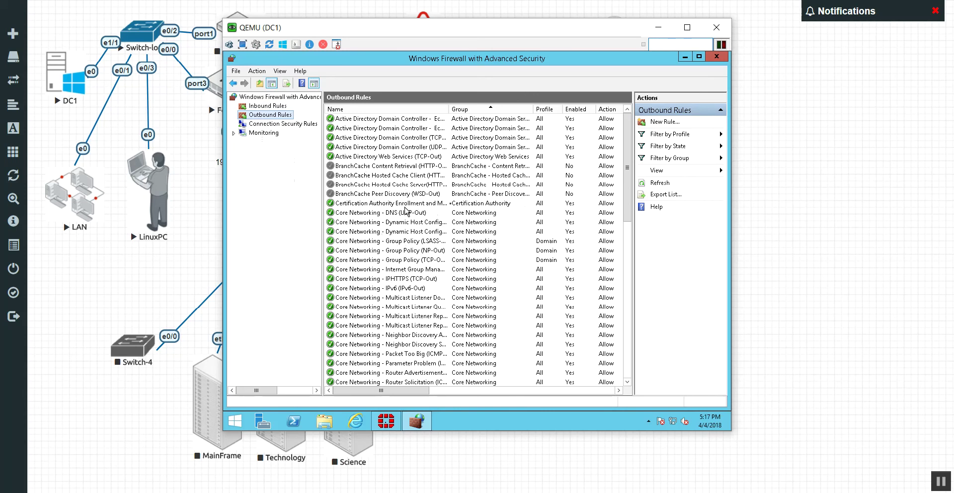
pyautogui.click(716, 56)
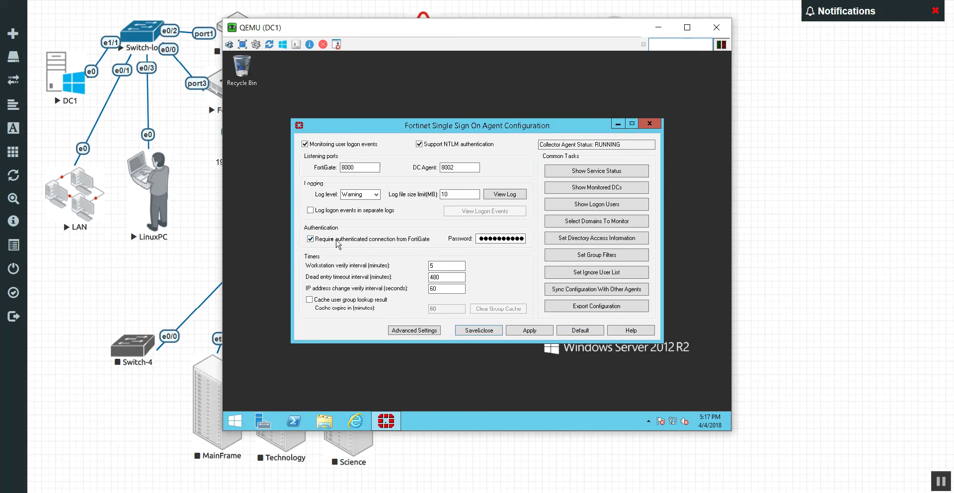
# Replace the collector agent's FortiGate connection password with the new one and apply it
pyautogui.doubleClick(497, 237)
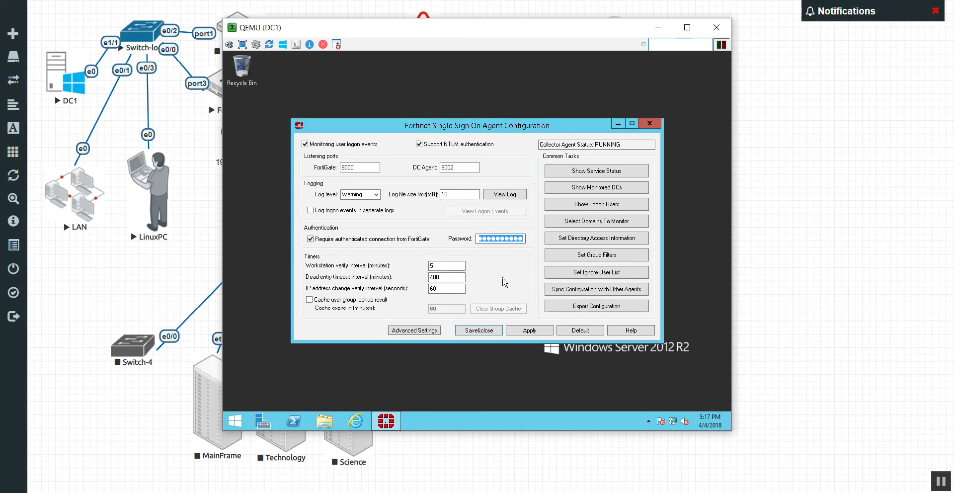
pyautogui.press('BackSpace')
pyautogui.write('fortin')
pyautogui.click(535, 332)
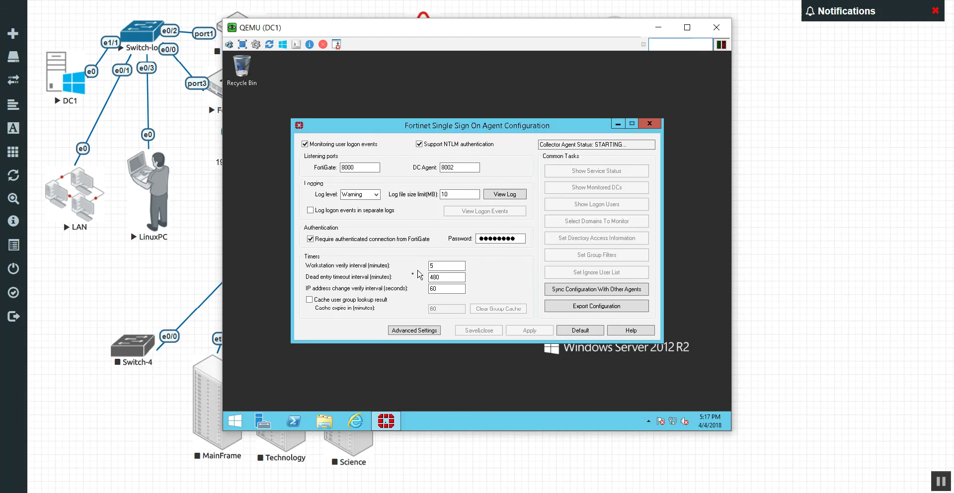
pyautogui.click(263, 422)
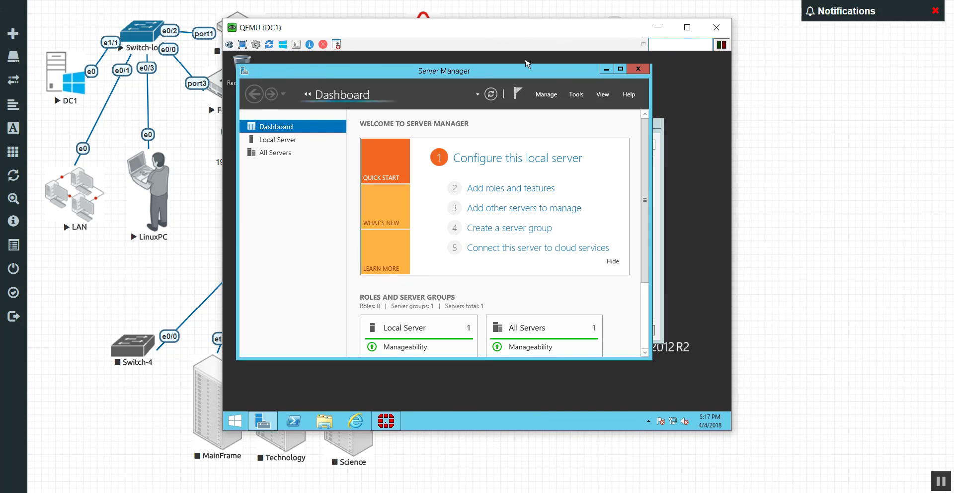
# Launch Active Directory Users and Computers from Server Manager and browse the DrugsRUS.lab Users container
pyautogui.moveTo(527, 71); pyautogui.dragTo(556, 66)
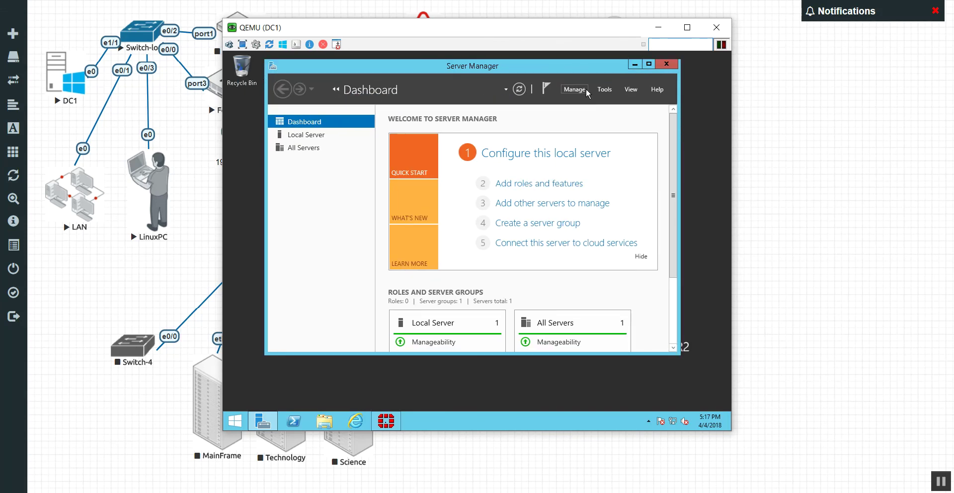
pyautogui.click(607, 90)
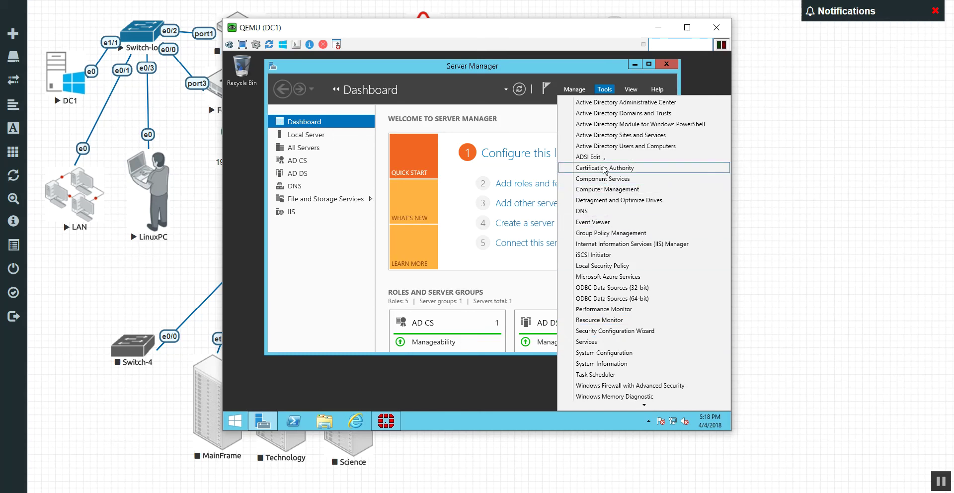
pyautogui.click(625, 146)
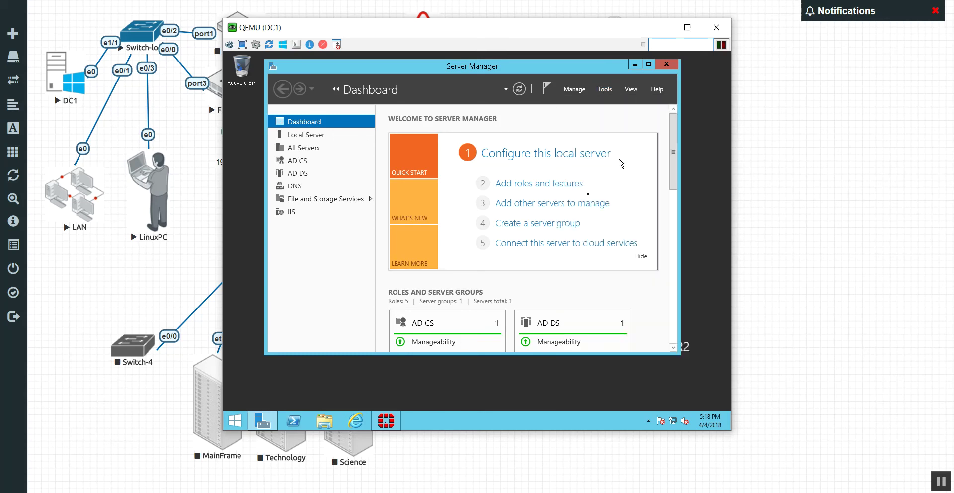
pyautogui.click(669, 64)
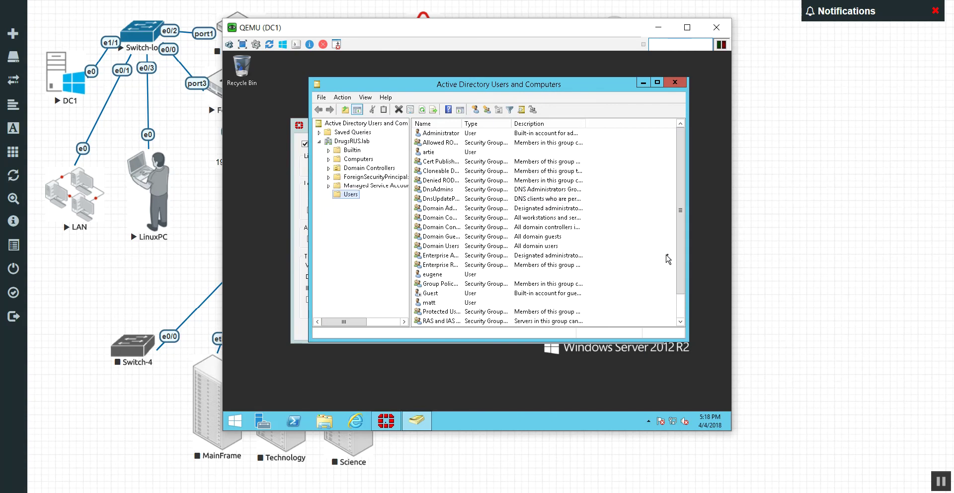
pyautogui.moveTo(682, 268); pyautogui.dragTo(678, 168)
pyautogui.click(454, 302)
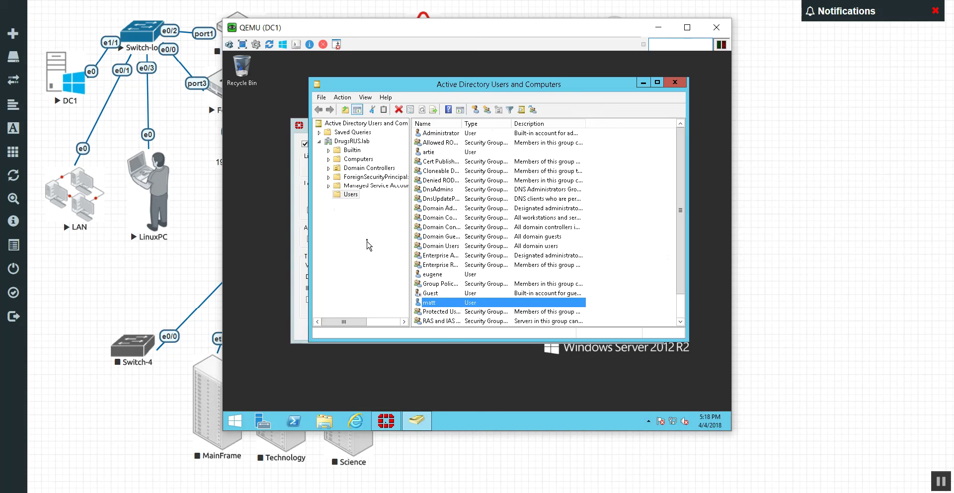
# Create a Sales organizational unit under the DrugsRUS.lab domain
pyautogui.rightClick(352, 142)
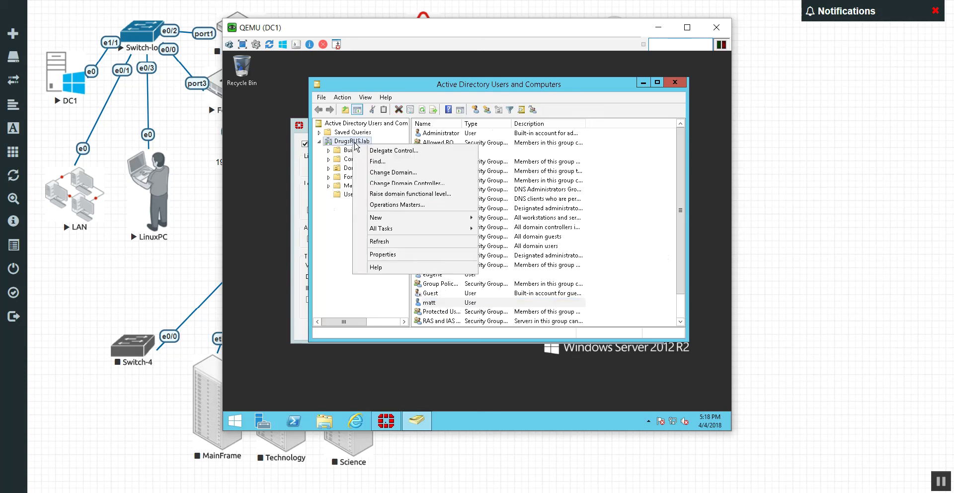
pyautogui.moveTo(412, 221)
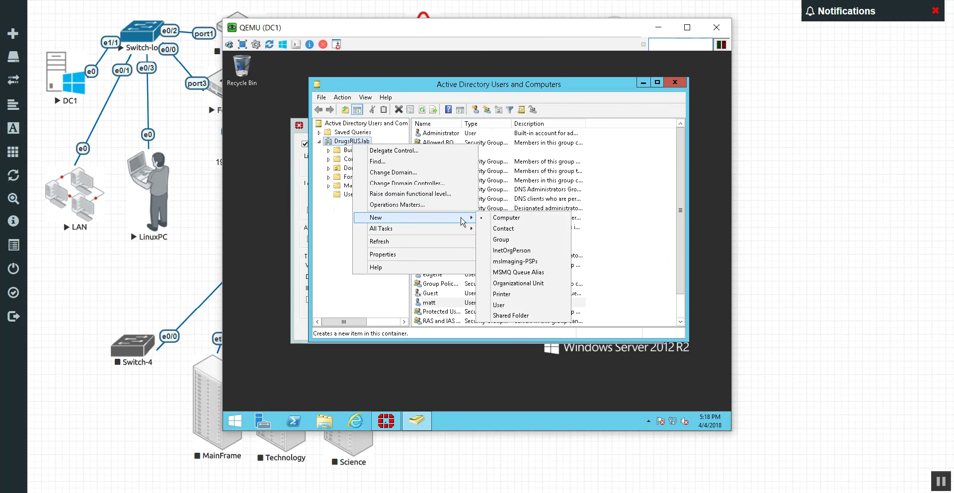
pyautogui.click(534, 288)
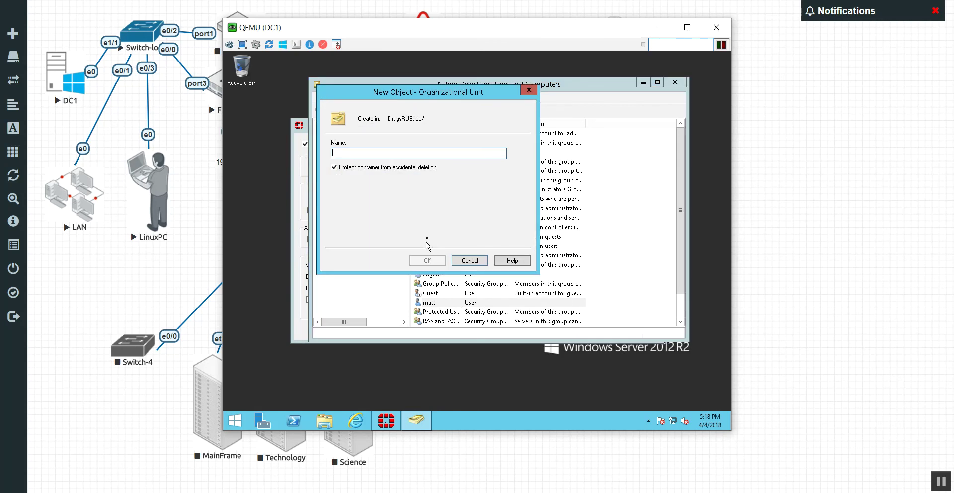
pyautogui.write('Sales')
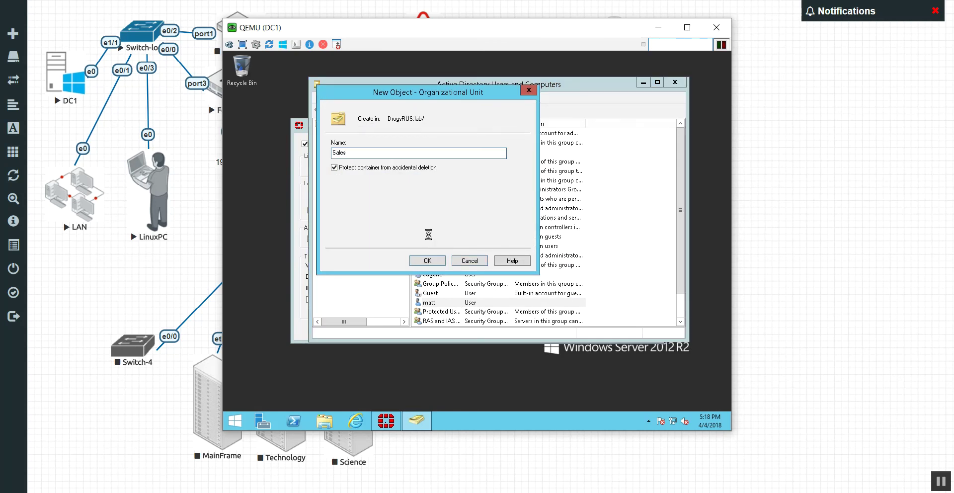
pyautogui.press('Return')
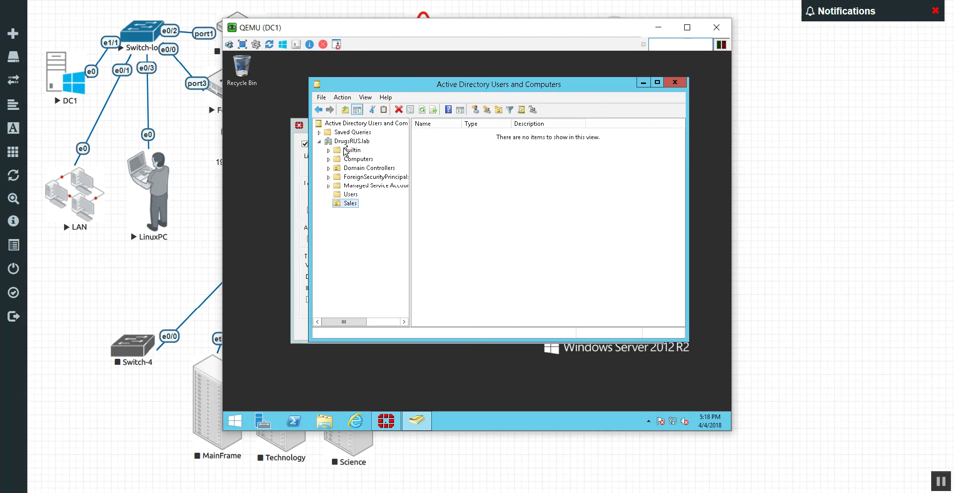
# Create an ADadmins organizational unit under the DrugsRUS.lab domain
pyautogui.click(353, 141)
pyautogui.rightClick(353, 141)
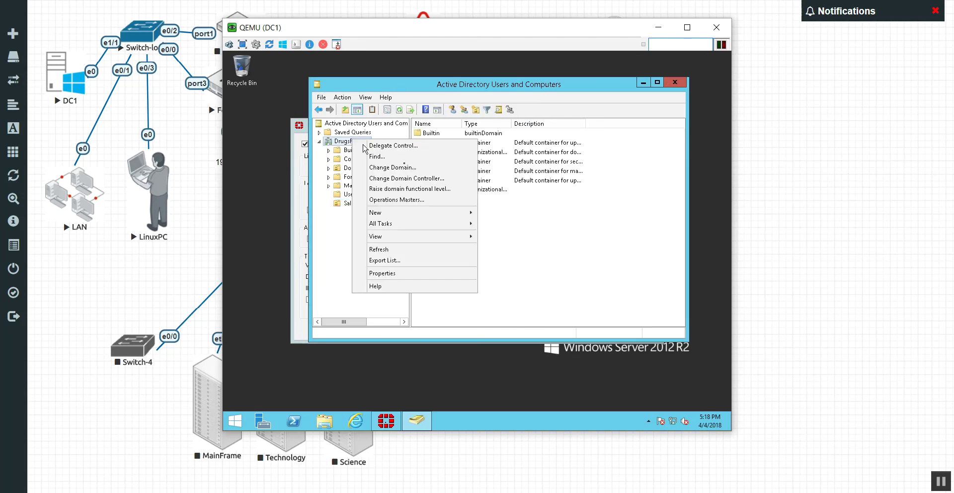
pyautogui.moveTo(418, 216)
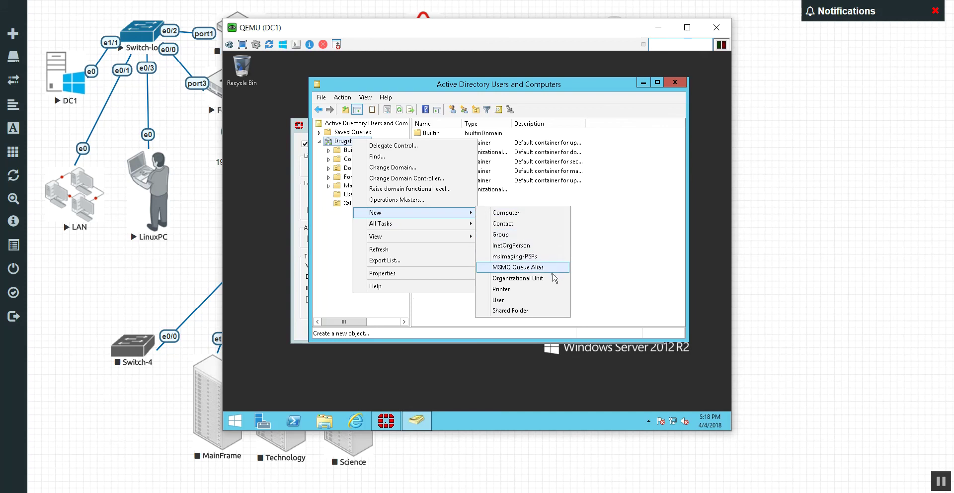
pyautogui.click(553, 278)
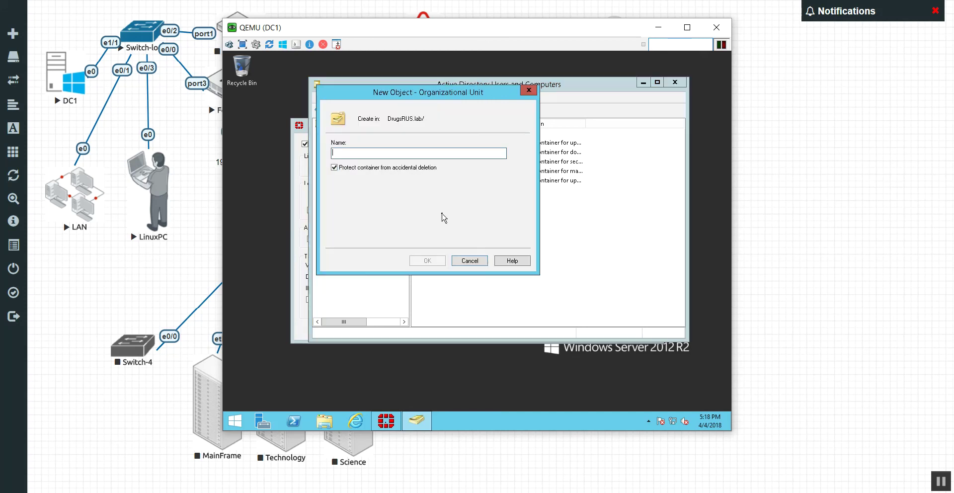
pyautogui.write('ADadmins')
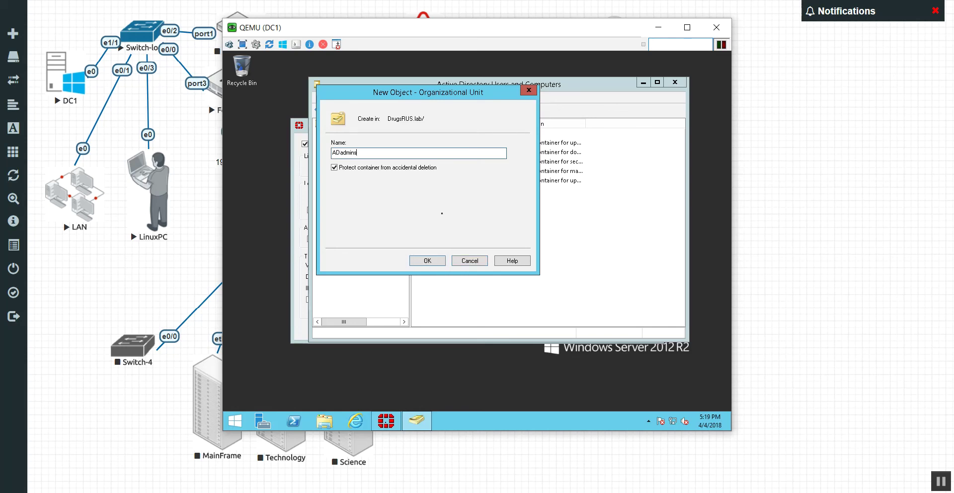
pyautogui.press('Return')
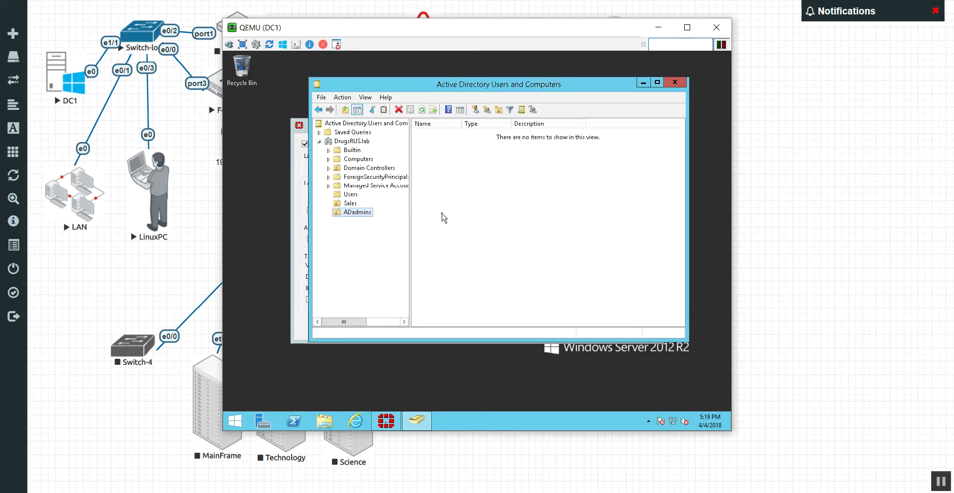
# Relocate two accounts from the Users container to the Sales OU and one to ADadmins
pyautogui.click(351, 194)
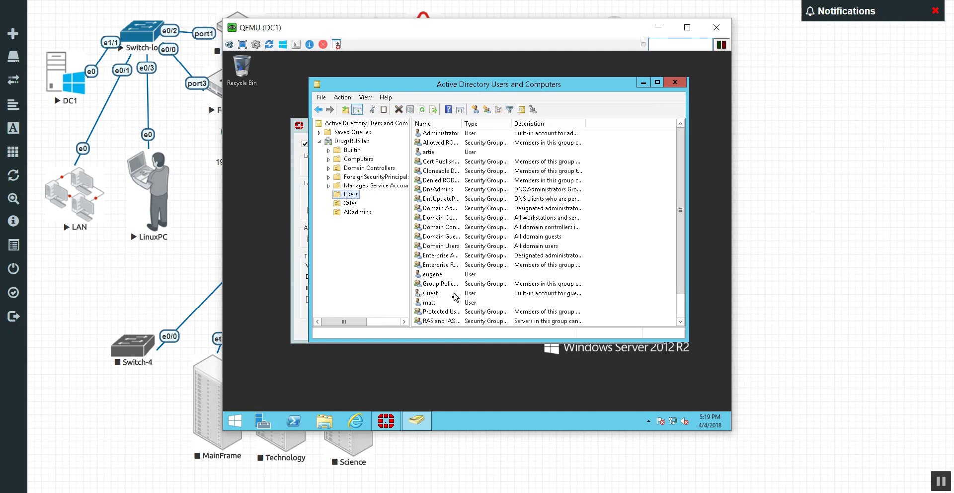
pyautogui.moveTo(450, 304); pyautogui.dragTo(350, 204)
pyautogui.click(471, 241)
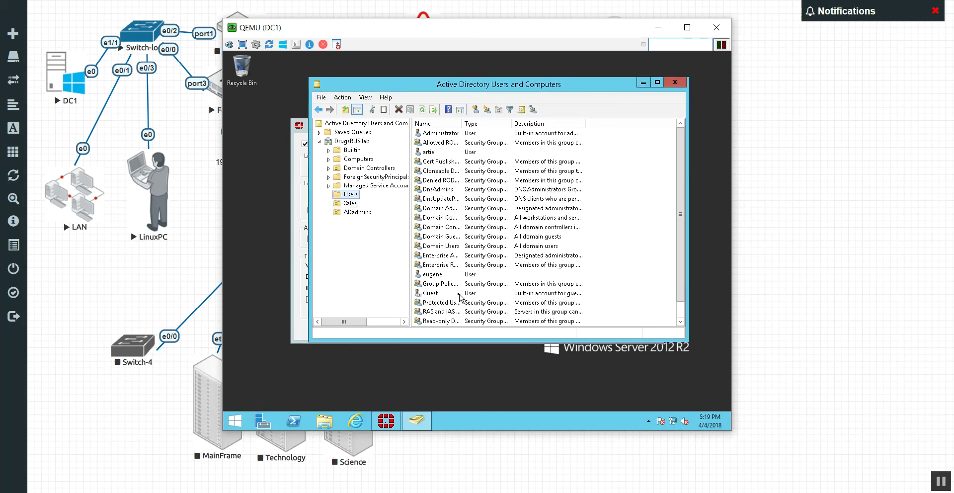
pyautogui.moveTo(442, 152); pyautogui.dragTo(368, 219)
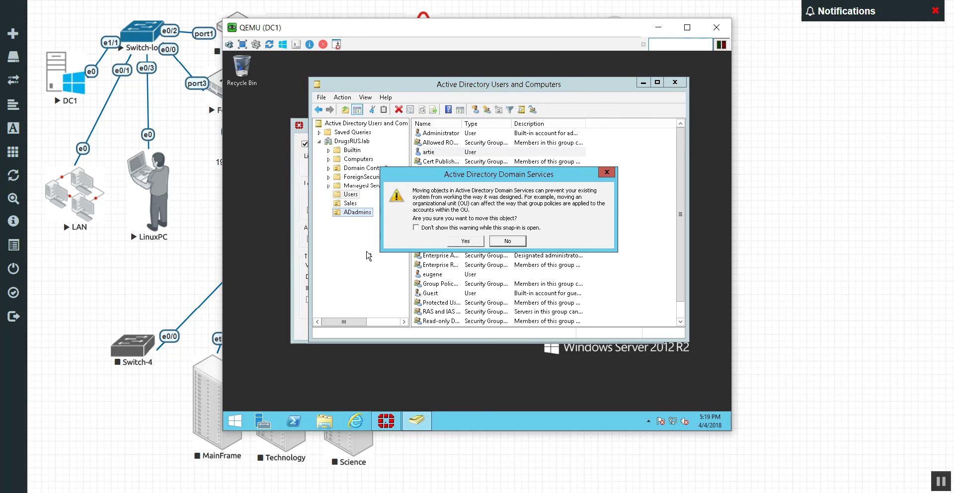
pyautogui.click(462, 244)
pyautogui.moveTo(444, 265); pyautogui.dragTo(352, 205)
pyautogui.click(463, 244)
pyautogui.click(350, 204)
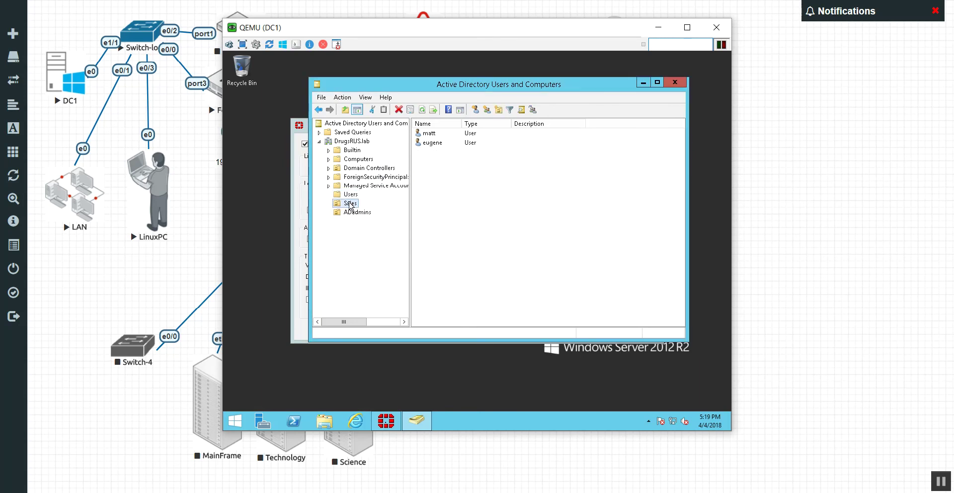
# Create a Sales security group inside the Sales OU
pyautogui.rightClick(459, 186)
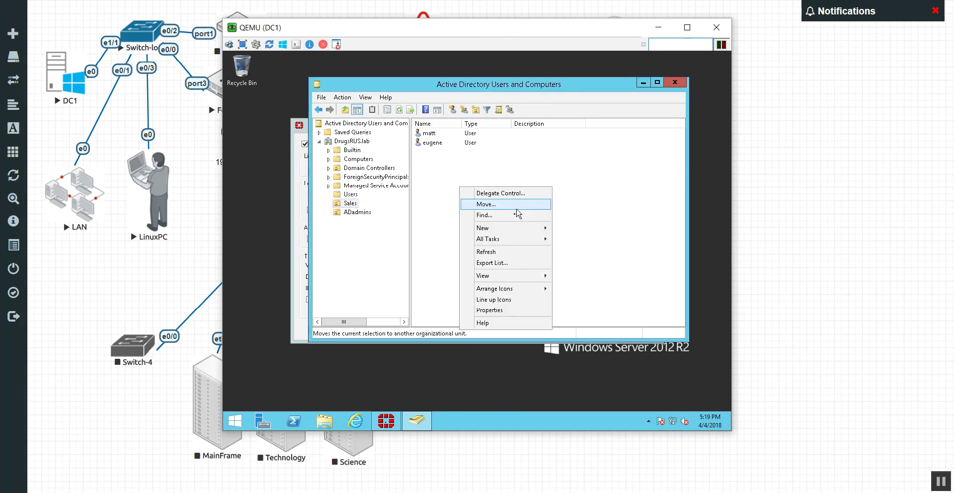
pyautogui.moveTo(507, 228)
pyautogui.click(591, 254)
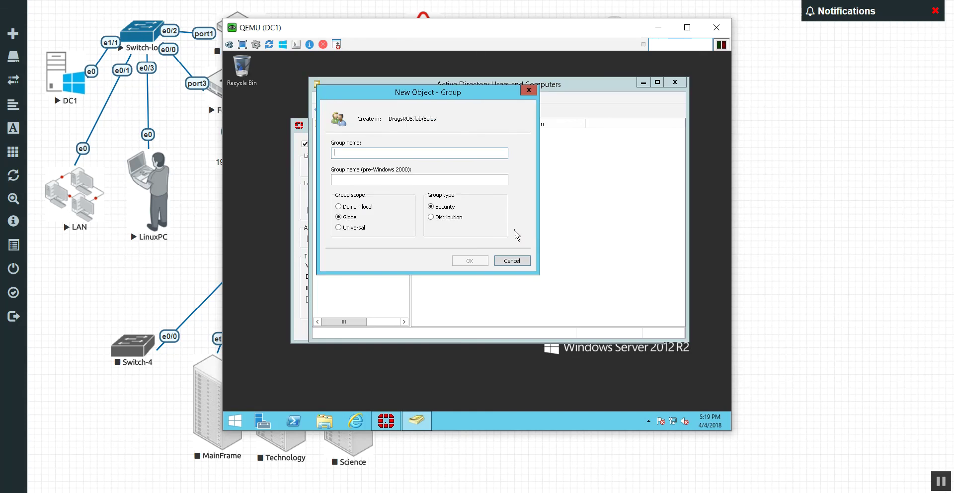
pyautogui.write('Sales')
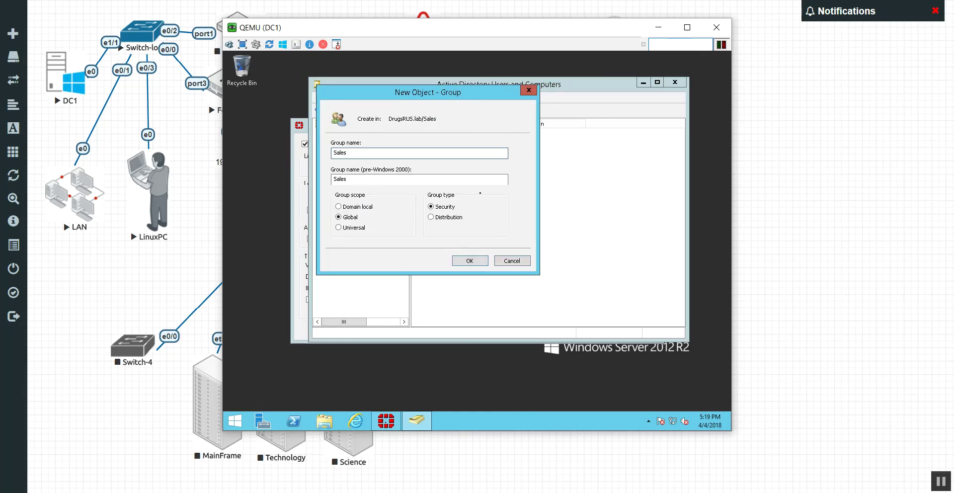
pyautogui.press('Return')
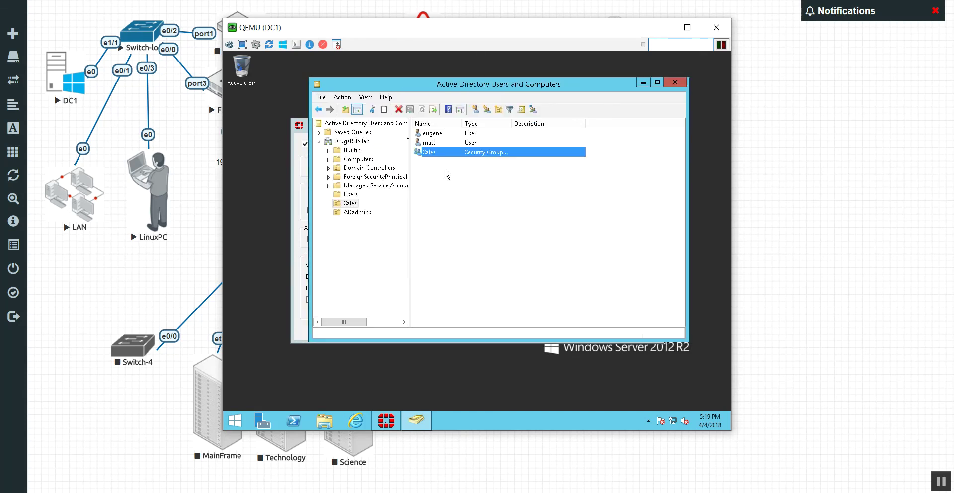
# Add both user accounts in the Sales OU to the Sales group
pyautogui.rightClick(429, 145)
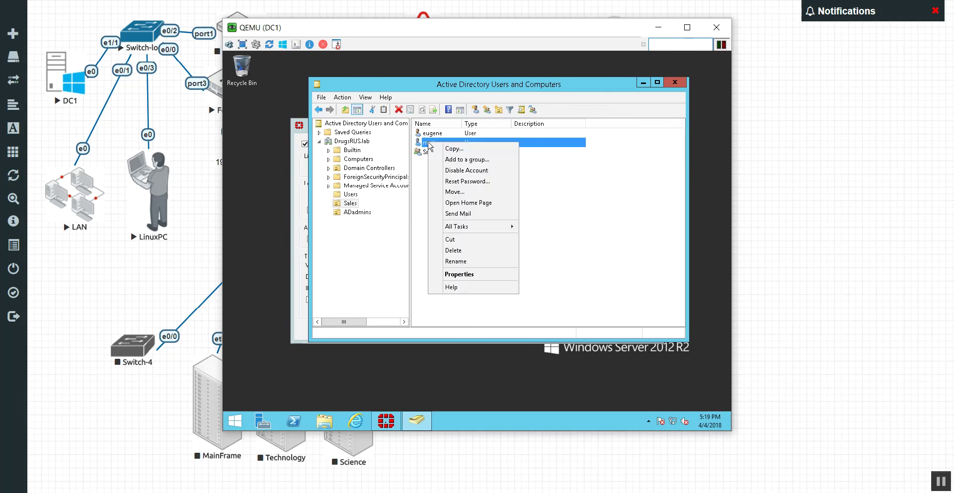
pyautogui.click(462, 158)
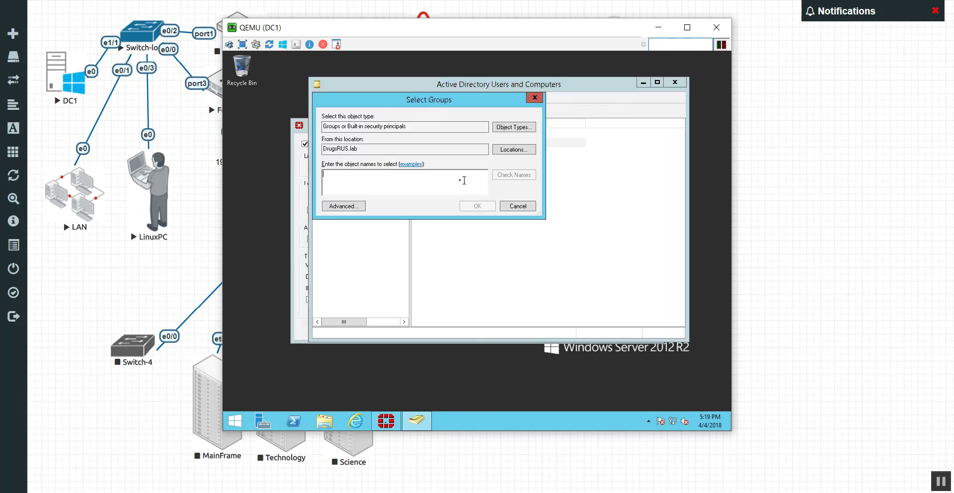
pyautogui.write('Sales')
pyautogui.press('Return')
pyautogui.press('Return')
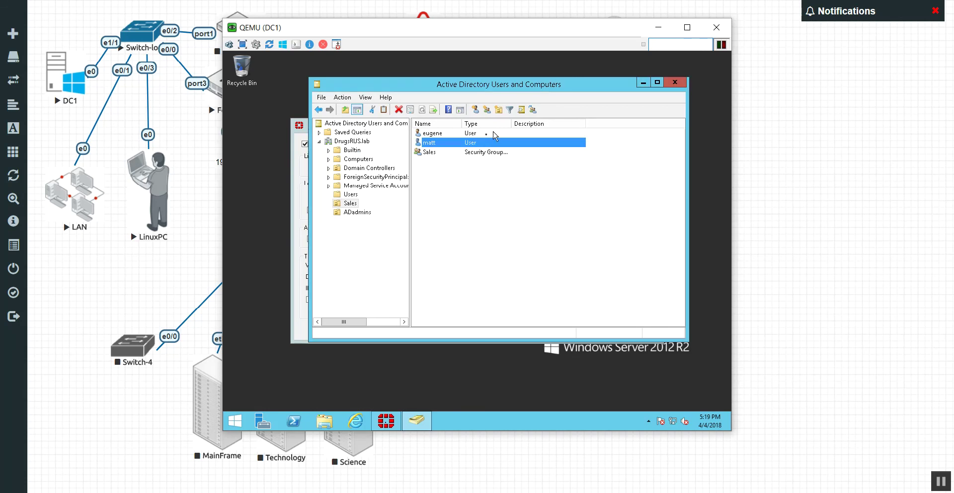
pyautogui.rightClick(475, 134)
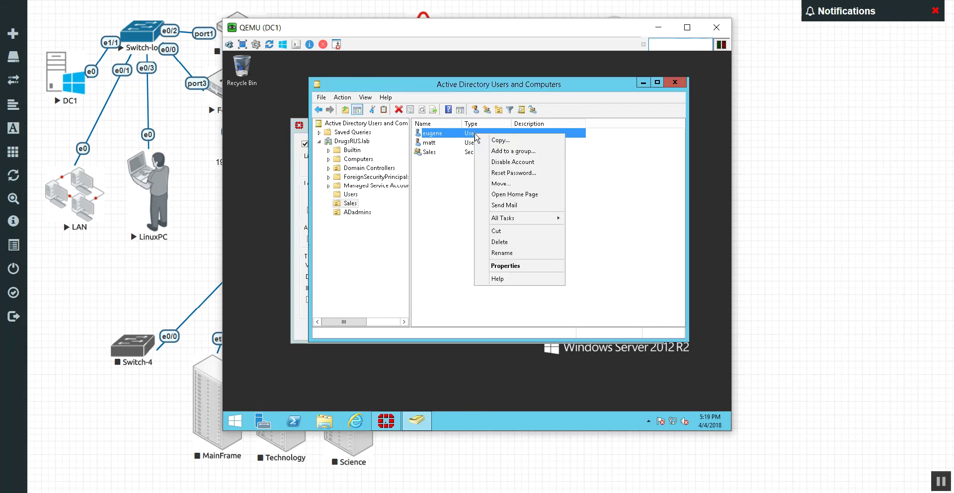
pyautogui.click(510, 151)
pyautogui.write('Sales')
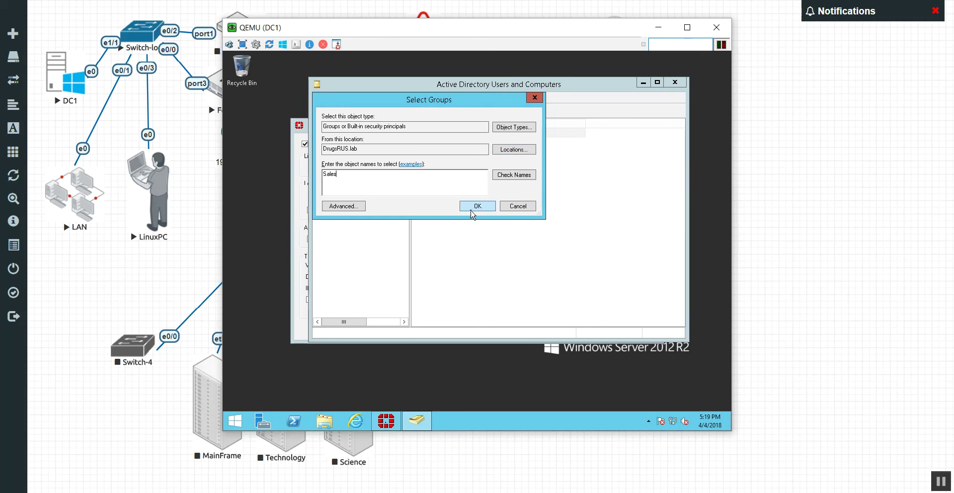
pyautogui.click(471, 210)
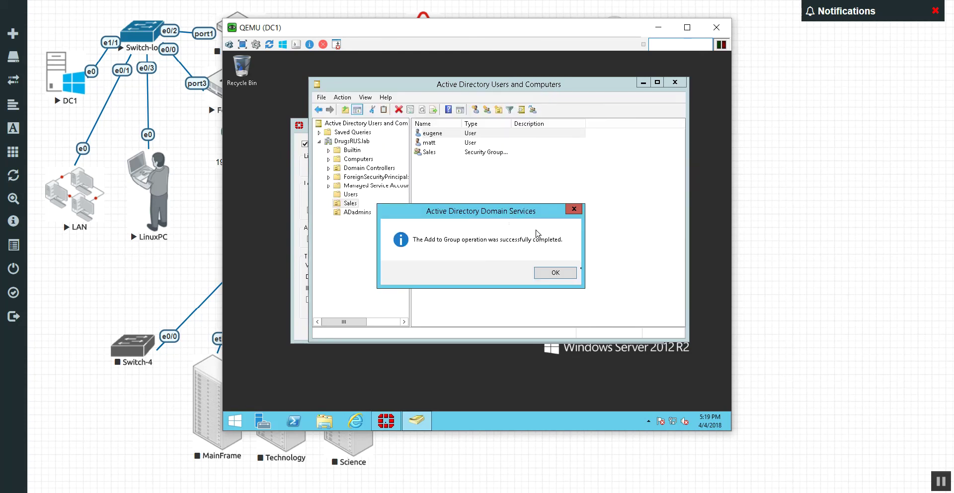
pyautogui.click(557, 273)
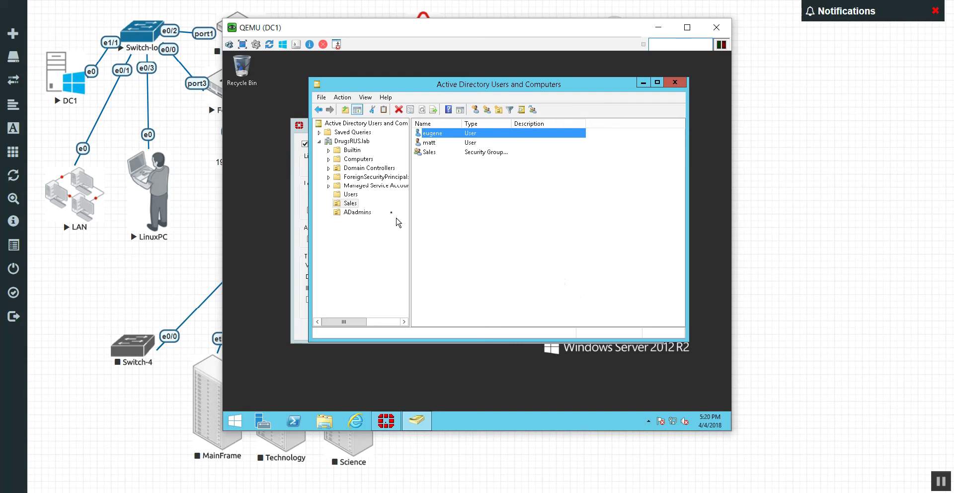
# Create an AdAdmins security group inside the ADadmins OU
pyautogui.click(357, 213)
pyautogui.rightClick(496, 206)
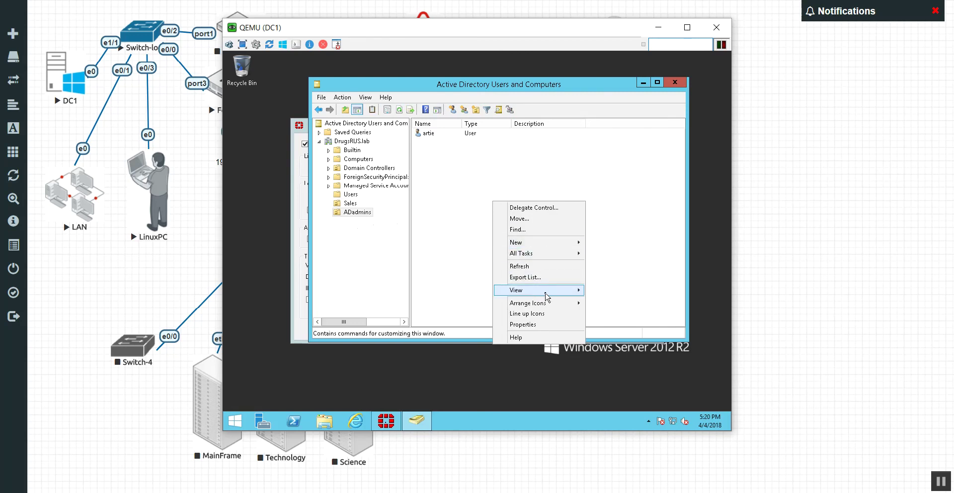
pyautogui.moveTo(541, 243)
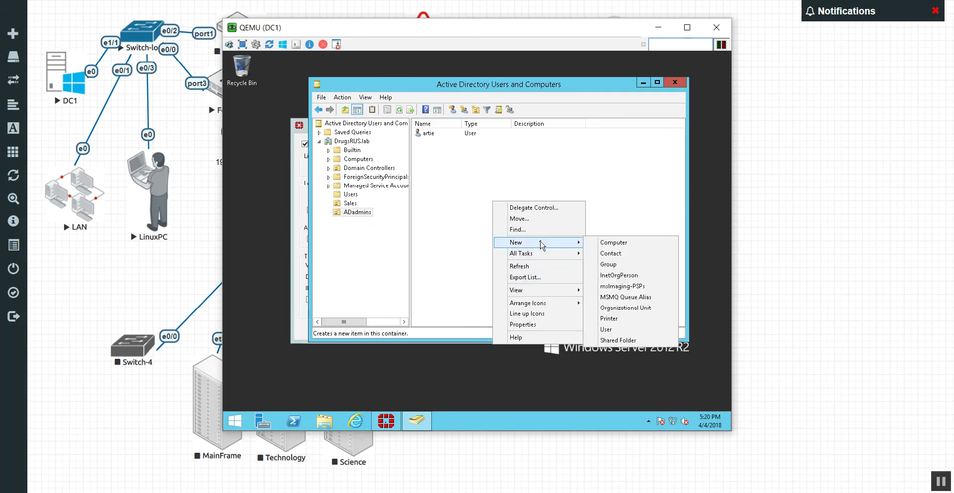
pyautogui.click(608, 264)
pyautogui.write('AdAdmins')
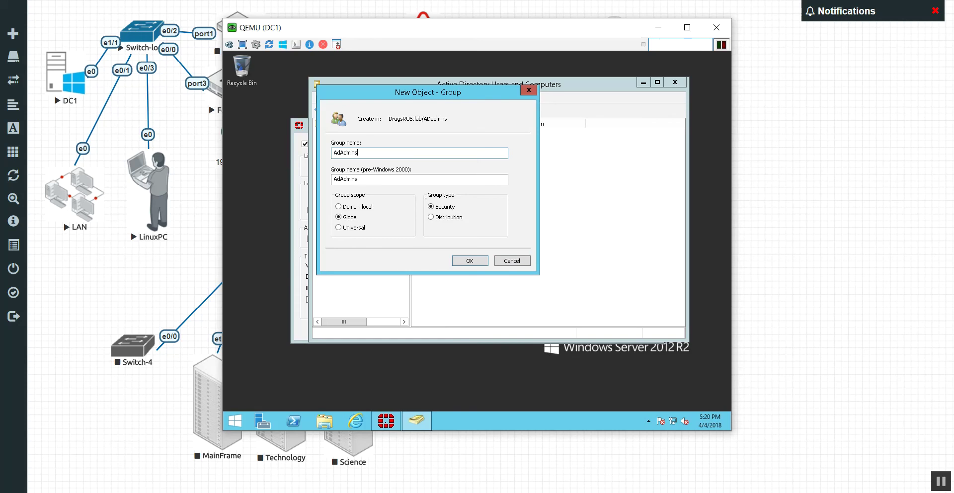
pyautogui.press('Return')
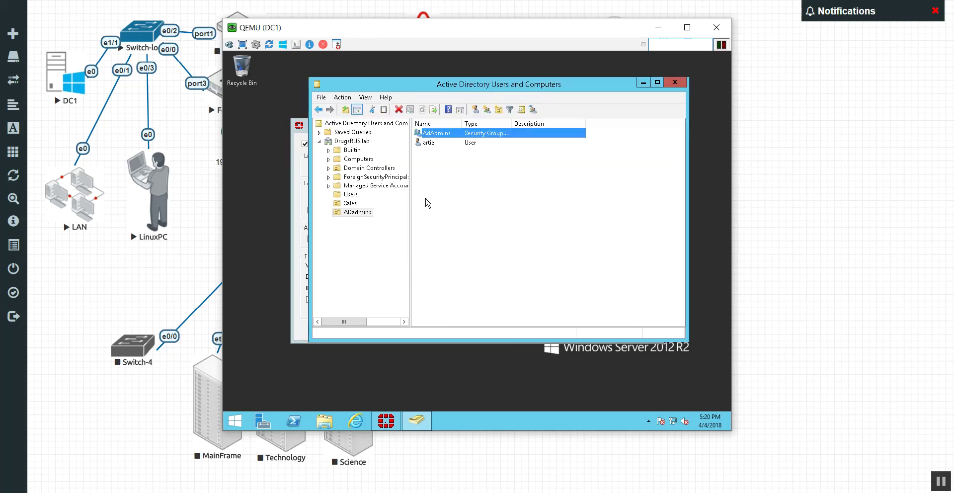
# Add the ADadmins OU's user account to the AdAdmins group
pyautogui.rightClick(465, 143)
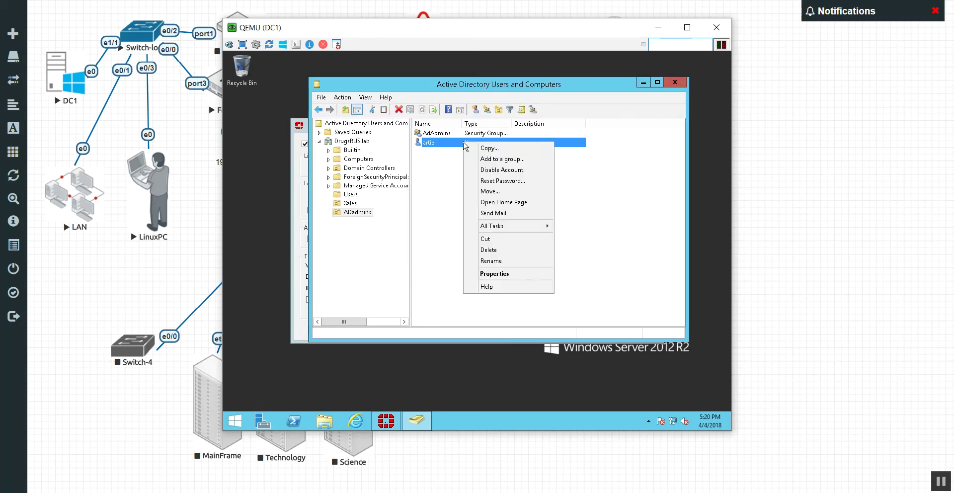
pyautogui.click(492, 158)
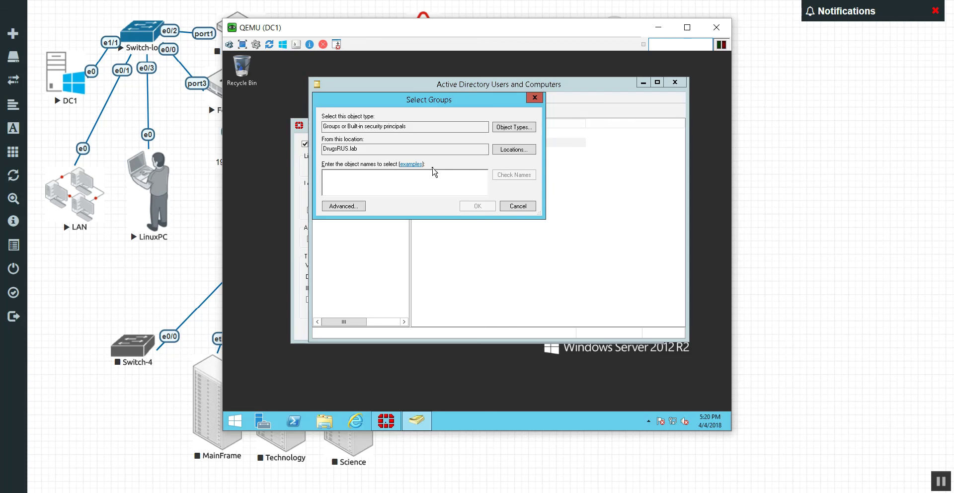
pyautogui.write('adadmin')
pyautogui.press('Return')
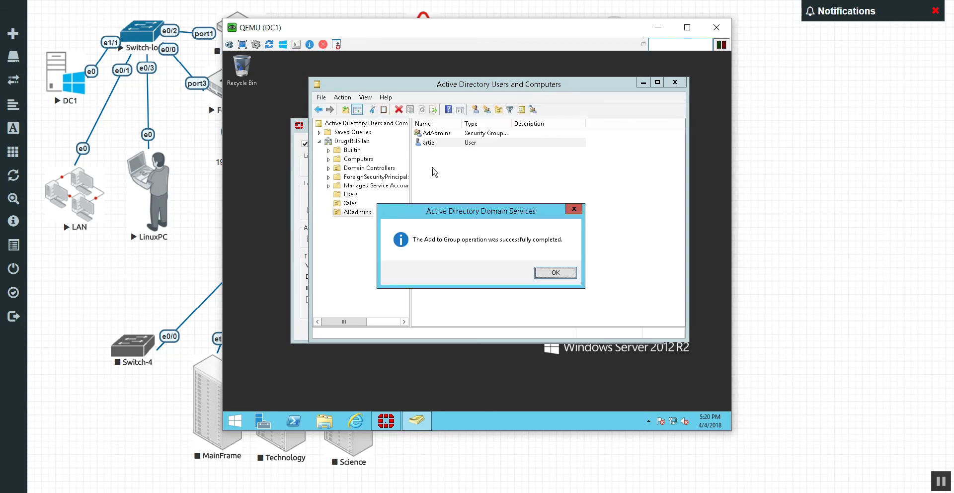
pyautogui.click(556, 272)
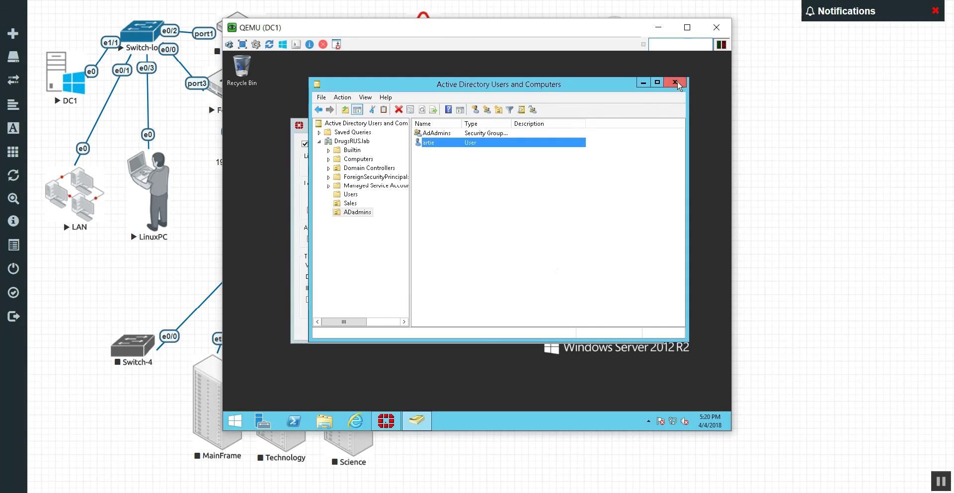
# Close ADUC and start a new Default filter in the FSSO agent's FortiGate group filter list
pyautogui.click(677, 82)
pyautogui.moveTo(492, 128); pyautogui.dragTo(501, 95)
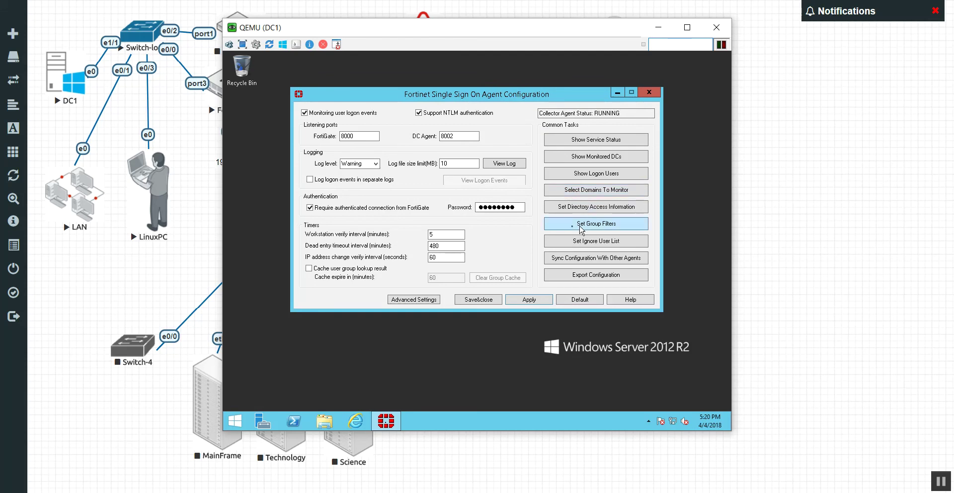
pyautogui.click(564, 226)
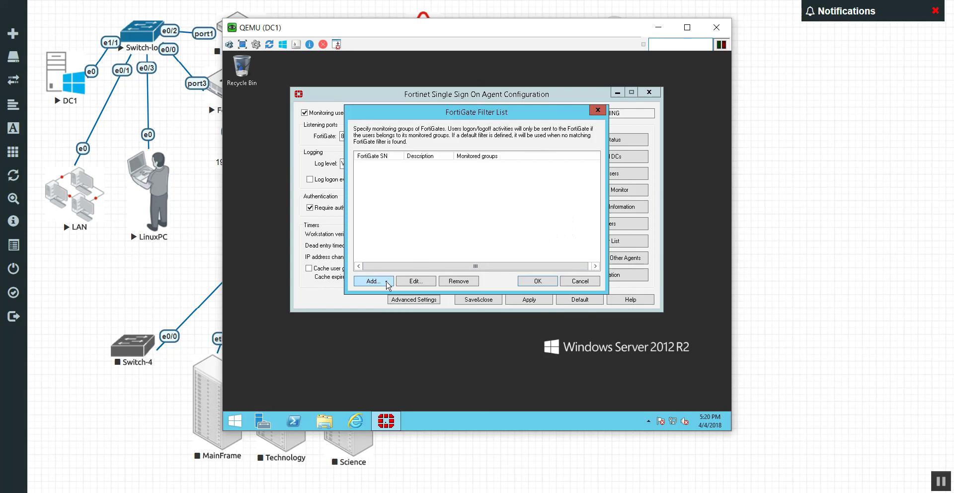
pyautogui.click(387, 281)
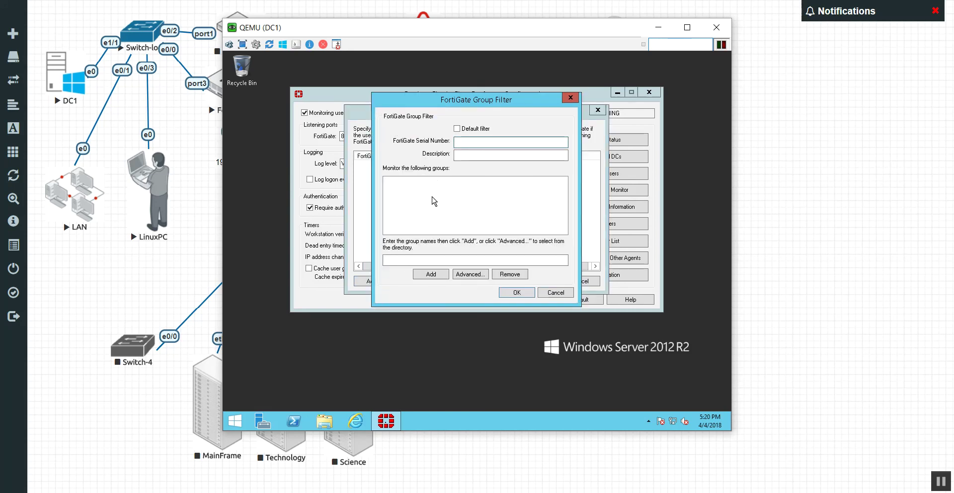
pyautogui.moveTo(444, 106); pyautogui.dragTo(533, 88)
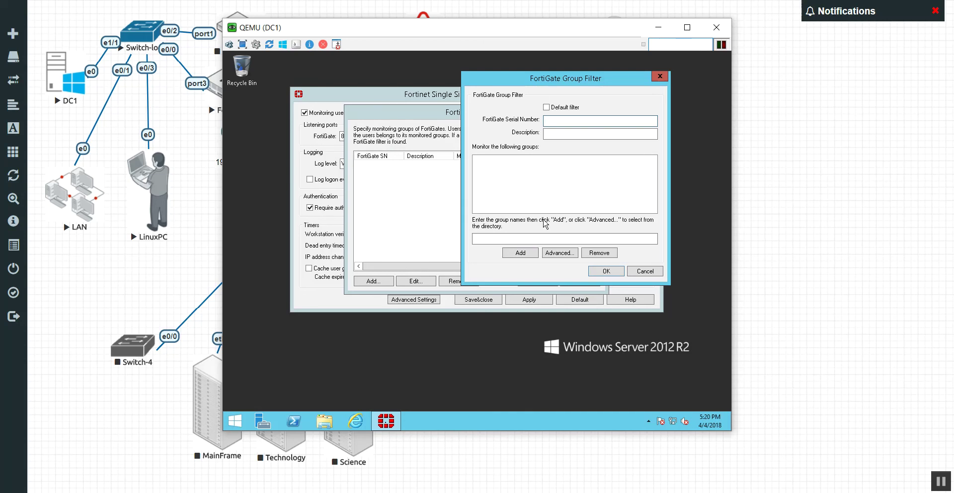
pyautogui.click(554, 110)
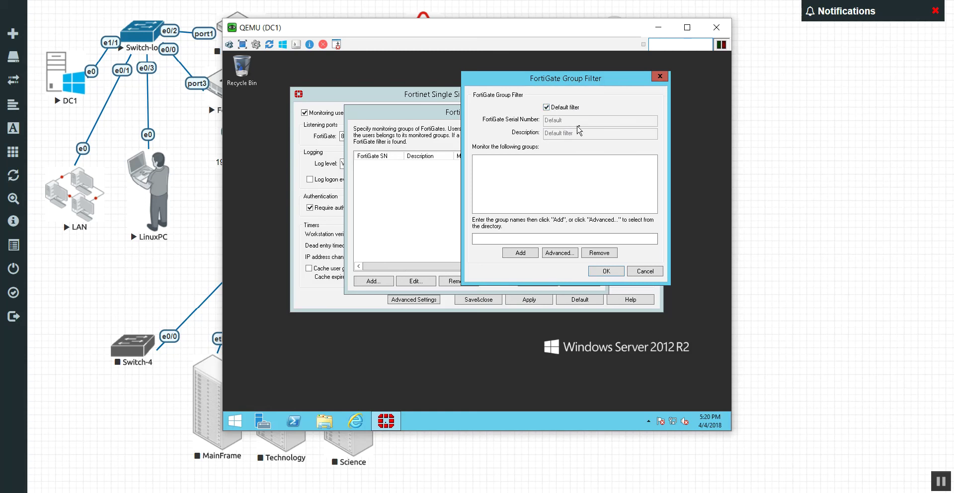
pyautogui.click(528, 253)
pyautogui.click(614, 205)
# Add the DRUGSRUS AdAdmins and Sales groups to the Default filter and save it
pyautogui.click(576, 252)
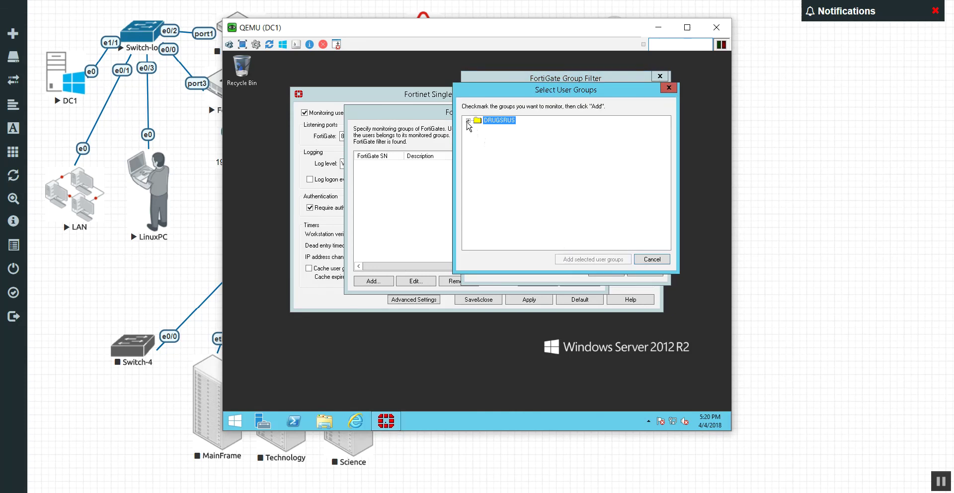
pyautogui.click(468, 121)
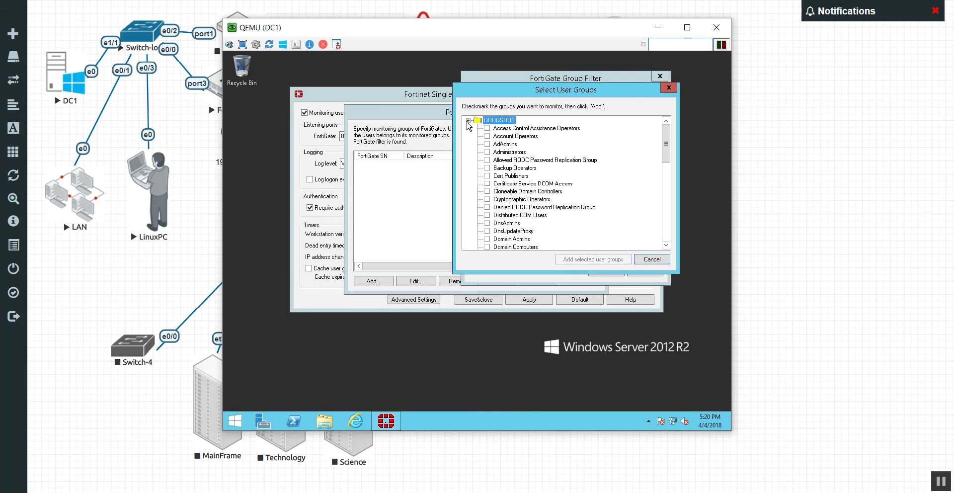
pyautogui.click(487, 144)
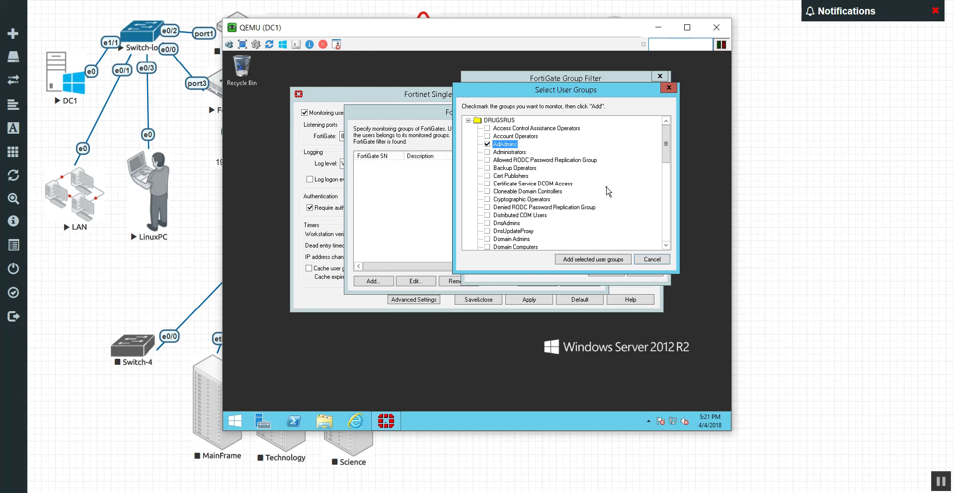
pyautogui.scroll(-4, 596, 192)
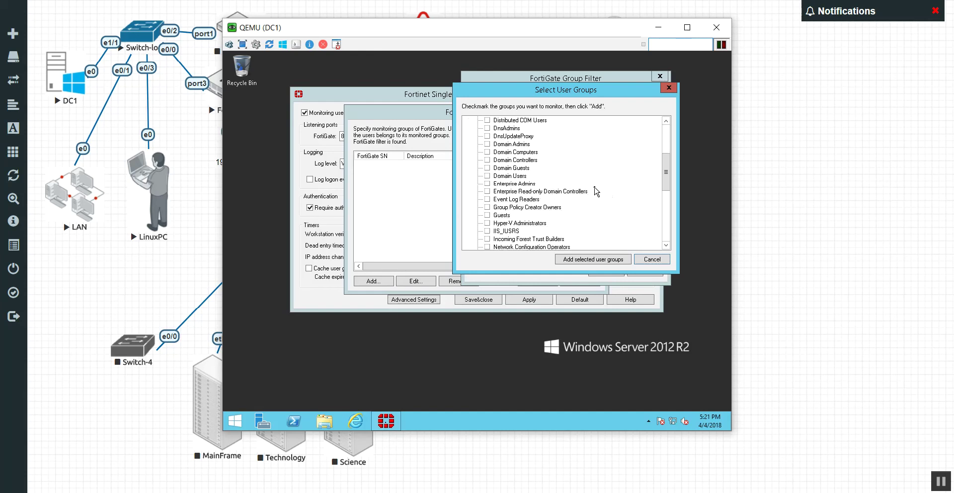
pyautogui.scroll(-5, 596, 192)
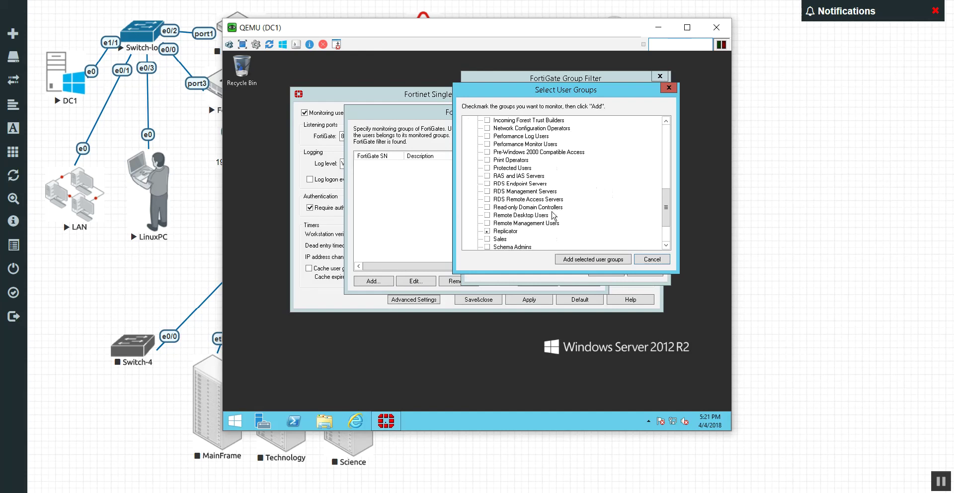
pyautogui.click(488, 239)
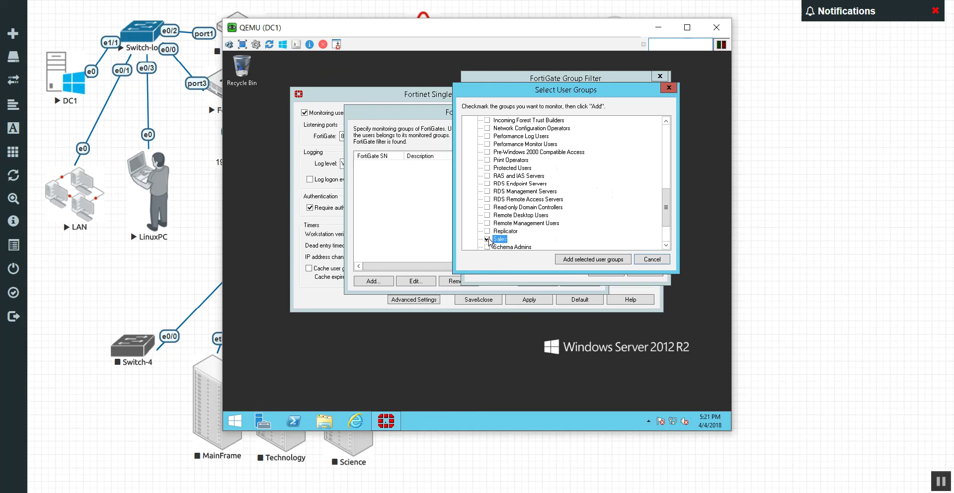
pyautogui.click(574, 263)
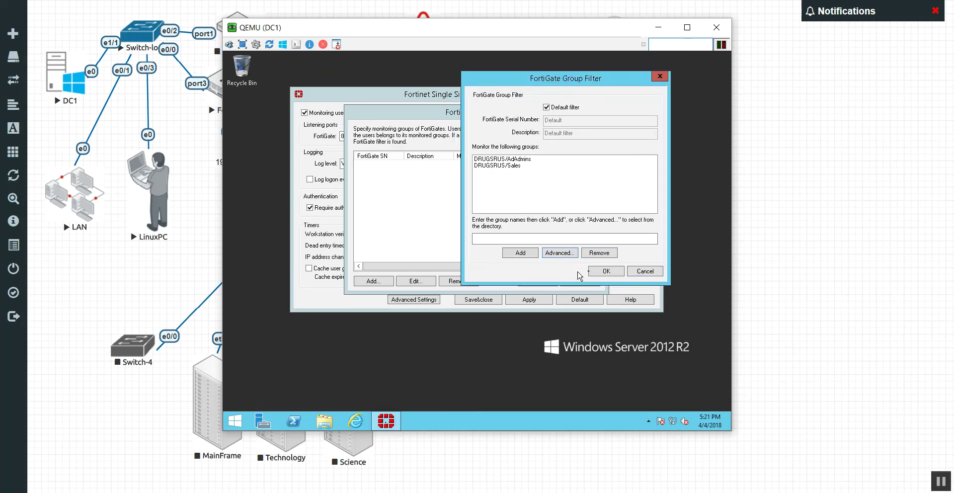
pyautogui.click(600, 274)
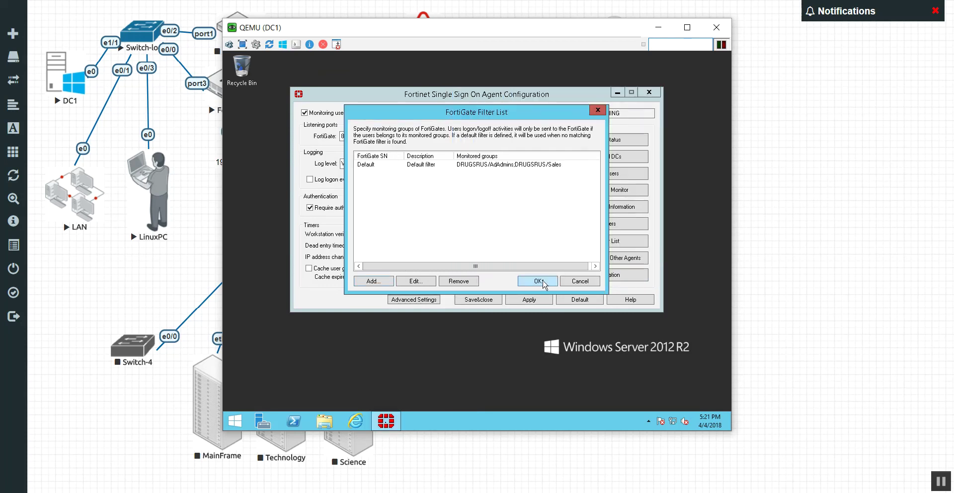
pyautogui.click(542, 280)
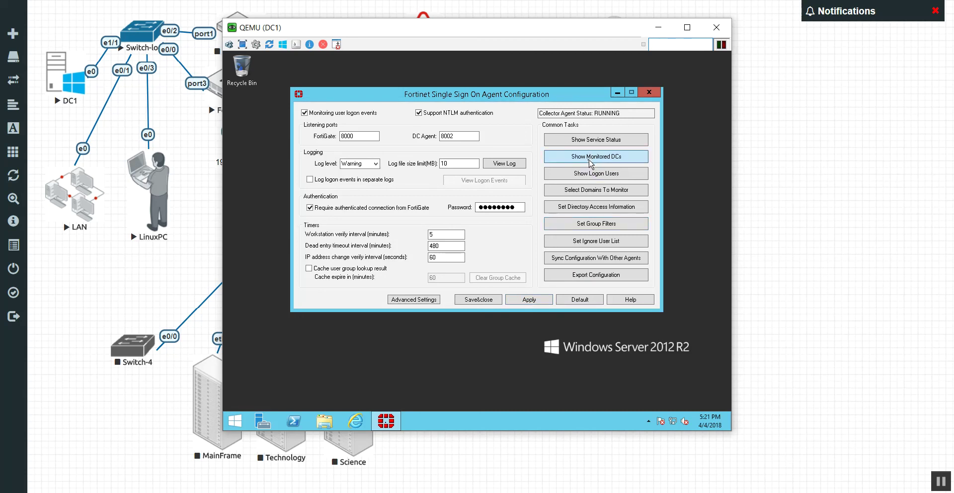
# Review the monitored domain controller 192.168.1.1 in DC Agent Status
pyautogui.click(589, 164)
pyautogui.click(530, 170)
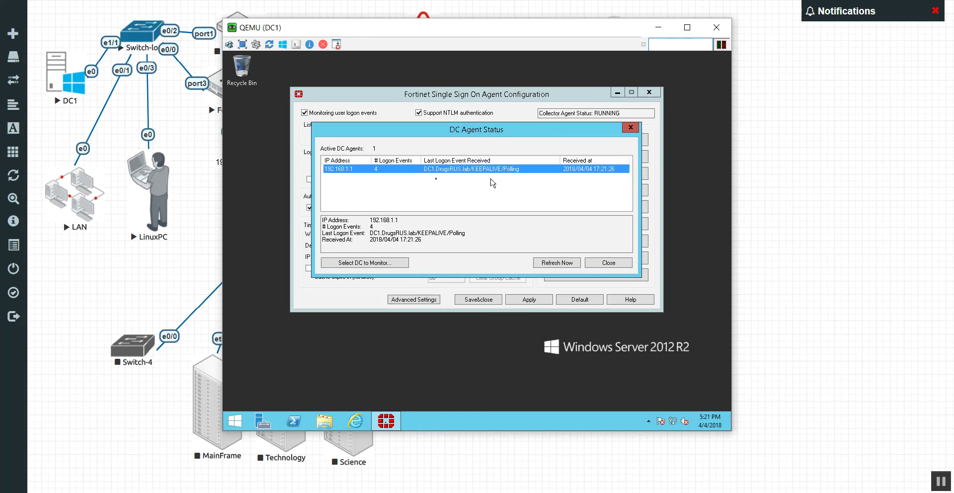
pyautogui.click(630, 127)
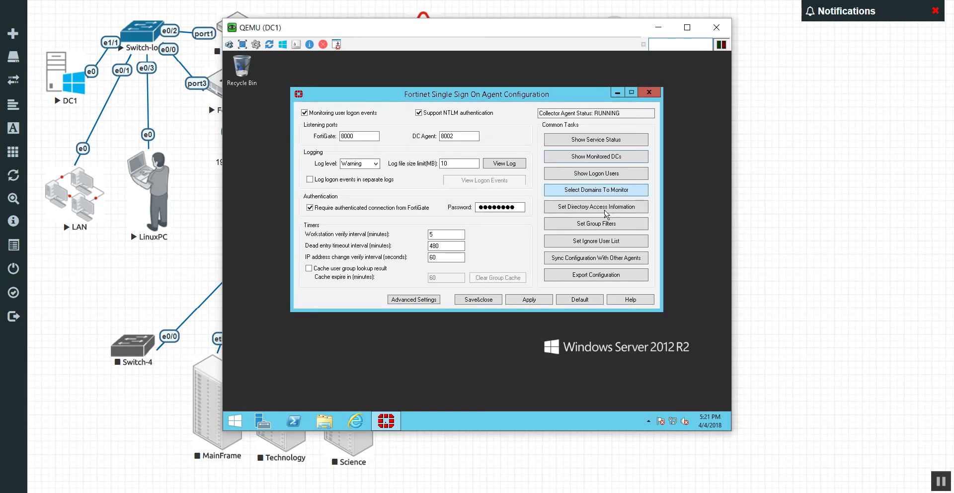
# Review the logged-on users list, widening the Domain\user column to read full names
pyautogui.click(621, 177)
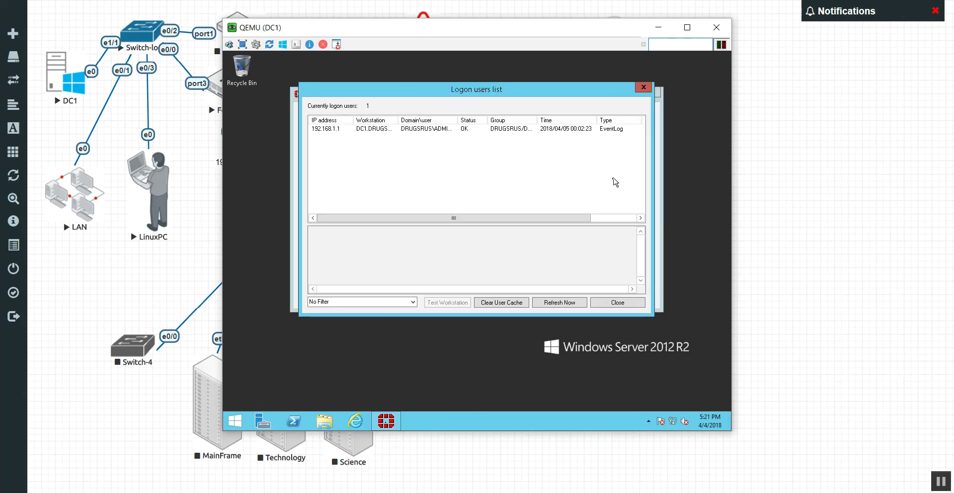
pyautogui.moveTo(589, 218); pyautogui.dragTo(514, 218)
pyautogui.moveTo(458, 119); pyautogui.dragTo(499, 120)
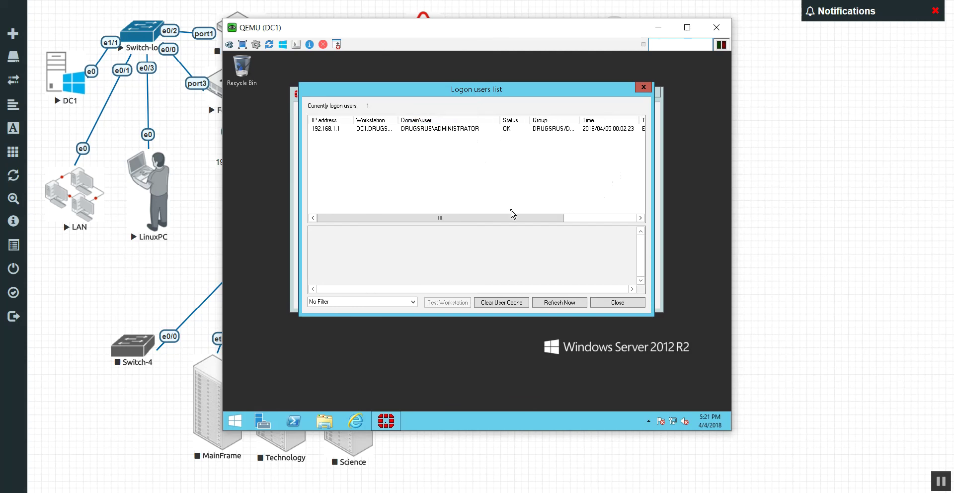
pyautogui.moveTo(511, 217); pyautogui.dragTo(350, 179)
pyautogui.moveTo(508, 218)
pyautogui.mouseDown()
pyautogui.moveTo(586, 219)
pyautogui.moveTo(565, 192)
pyautogui.moveTo(507, 213)
pyautogui.mouseUp()
pyautogui.click(618, 303)
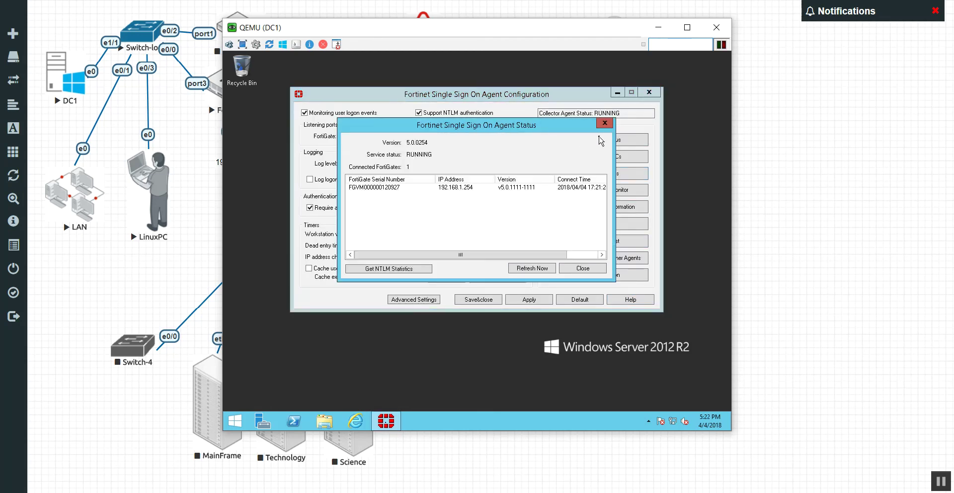
# Check the service status showing the FortiGate connected from 192.168.1.254
pyautogui.moveTo(521, 255); pyautogui.dragTo(373, 209)
pyautogui.click(359, 189)
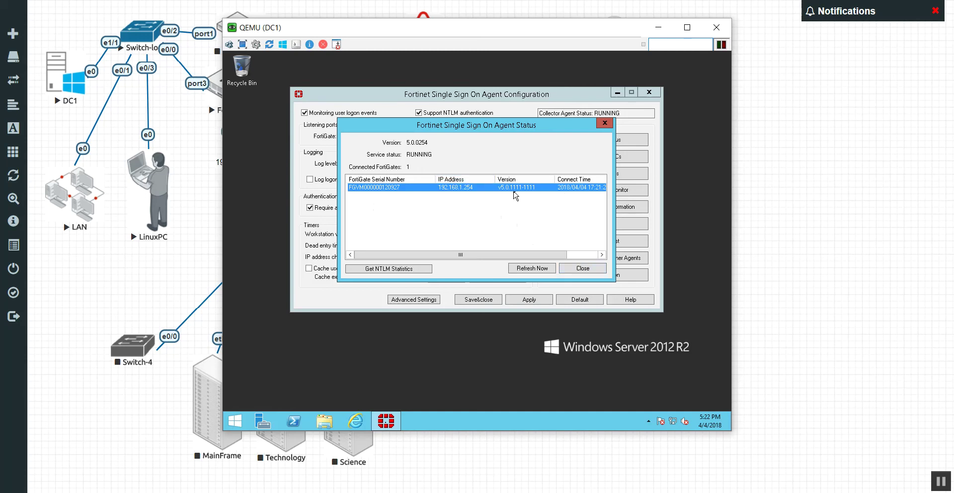
pyautogui.click(583, 271)
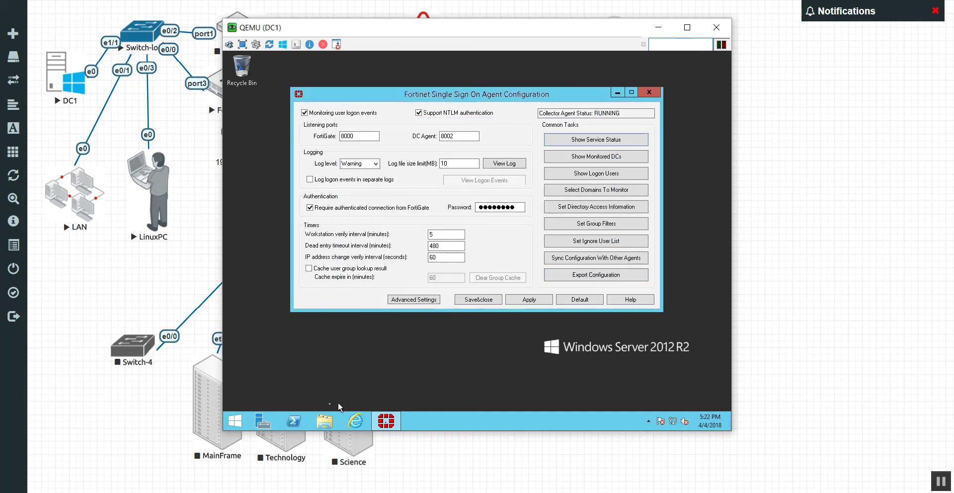
# Log in to the FortiGate web GUI at fw1.drugsrus.lab in the browser
pyautogui.click(358, 424)
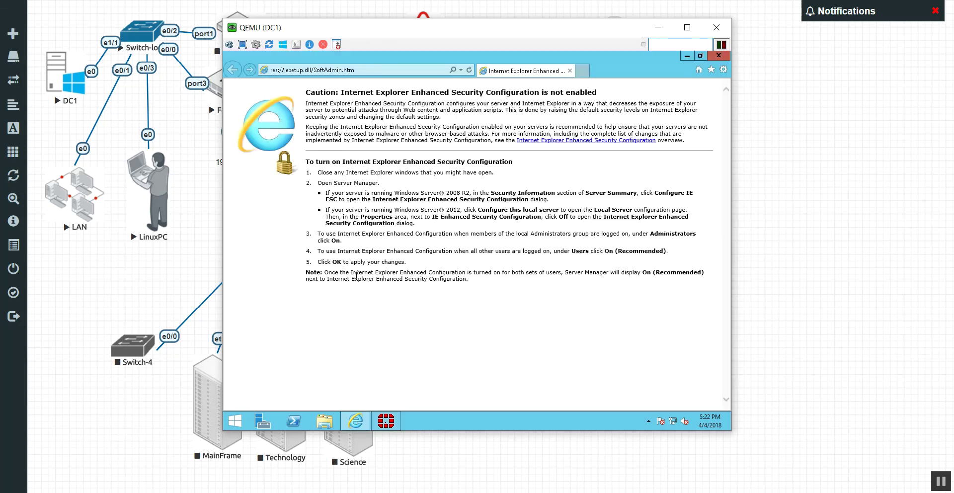
pyautogui.click(384, 70)
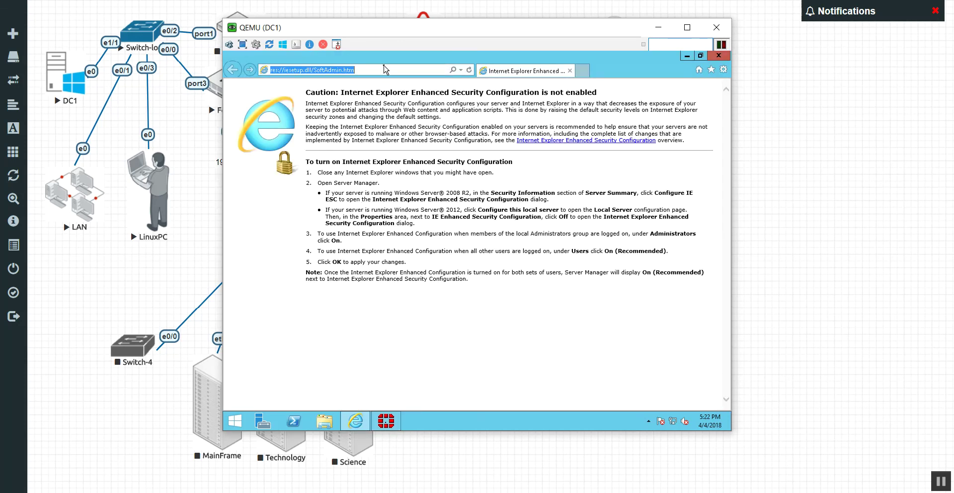
pyautogui.write('fw1.drugsrus.lab/')
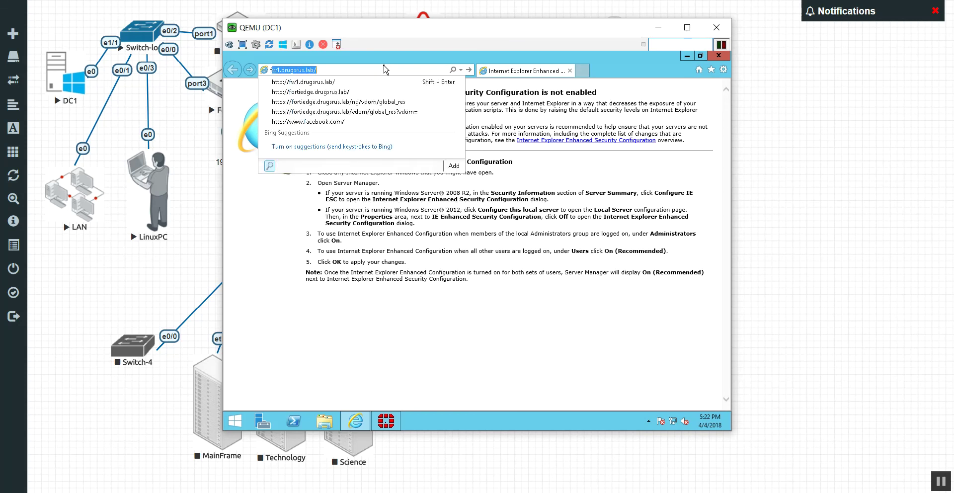
pyautogui.press('Return')
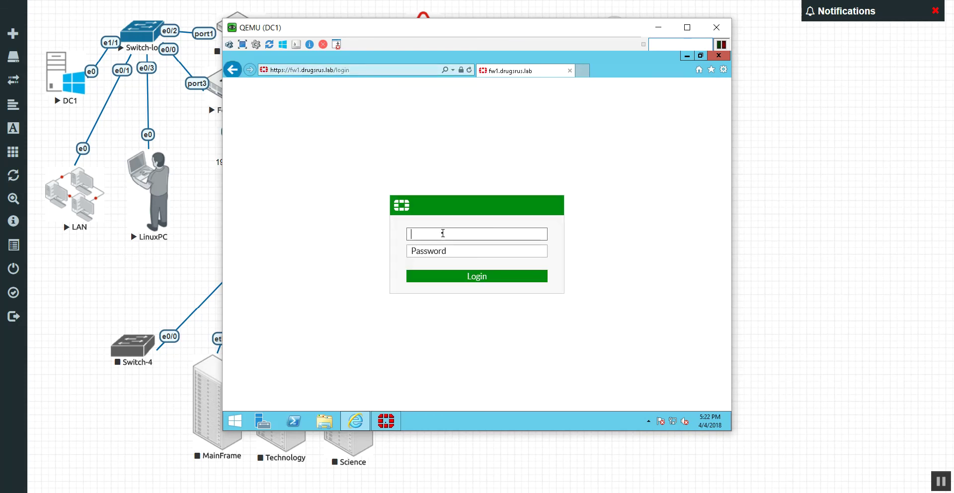
pyautogui.write('admin')
pyautogui.press('Return')
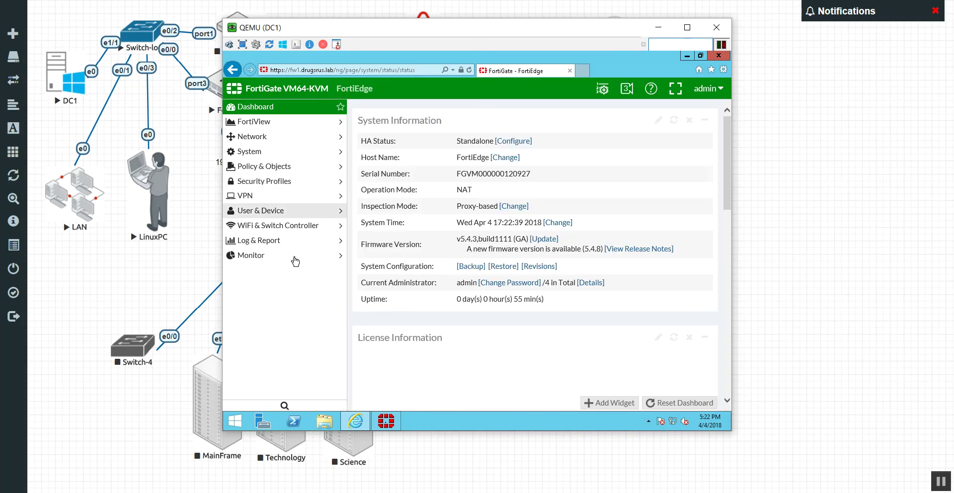
# Delete the DC1Collector entry from User & Device > Single Sign-On
pyautogui.click(340, 218)
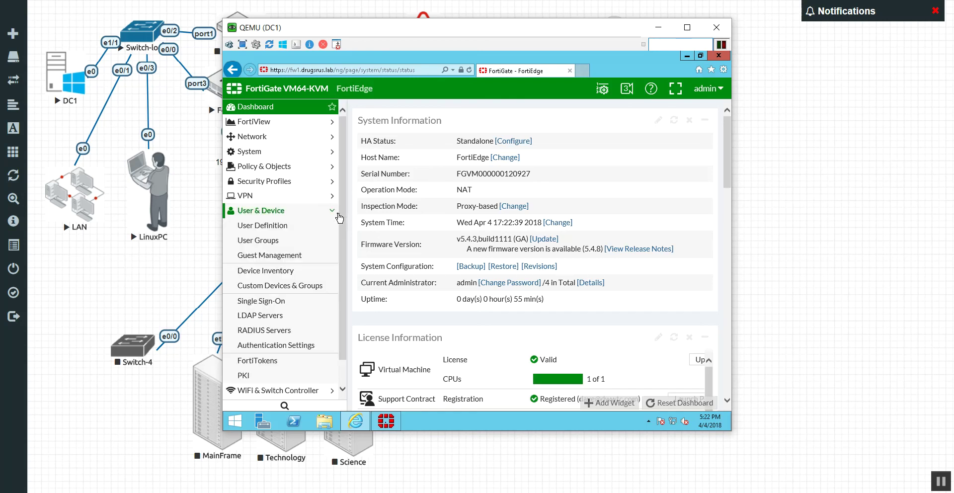
pyautogui.click(266, 301)
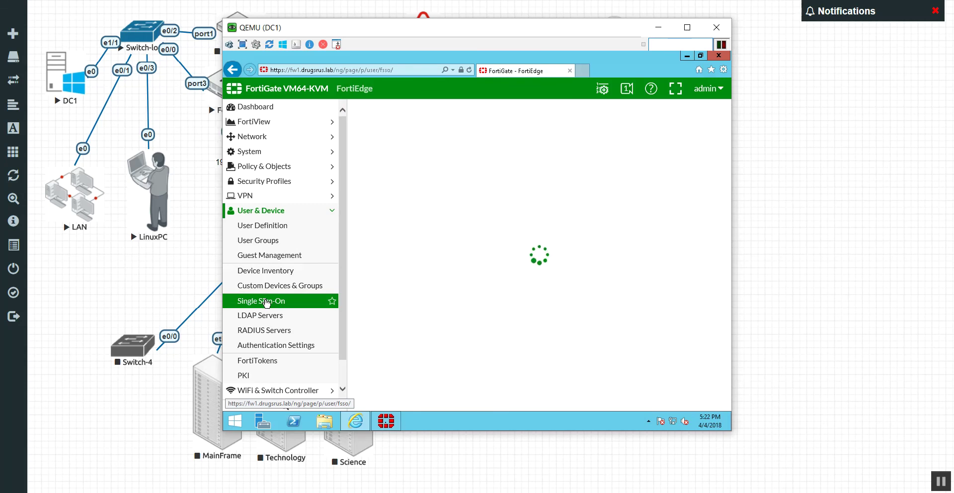
pyautogui.click(643, 141)
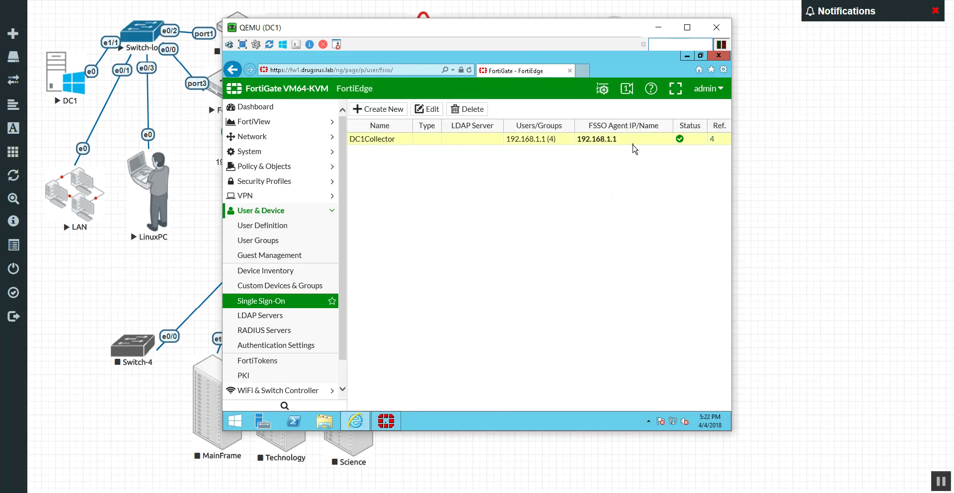
pyautogui.click(469, 110)
pyautogui.click(577, 162)
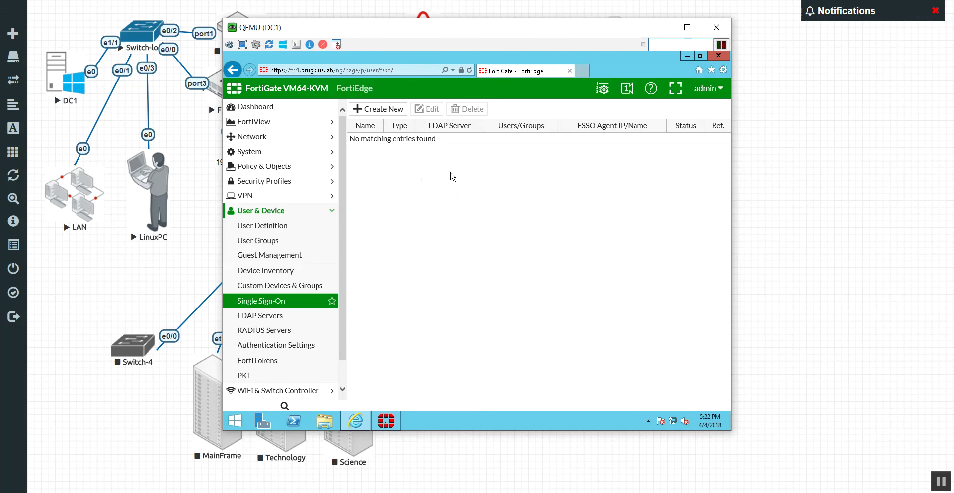
pyautogui.moveTo(442, 34); pyautogui.dragTo(447, 51)
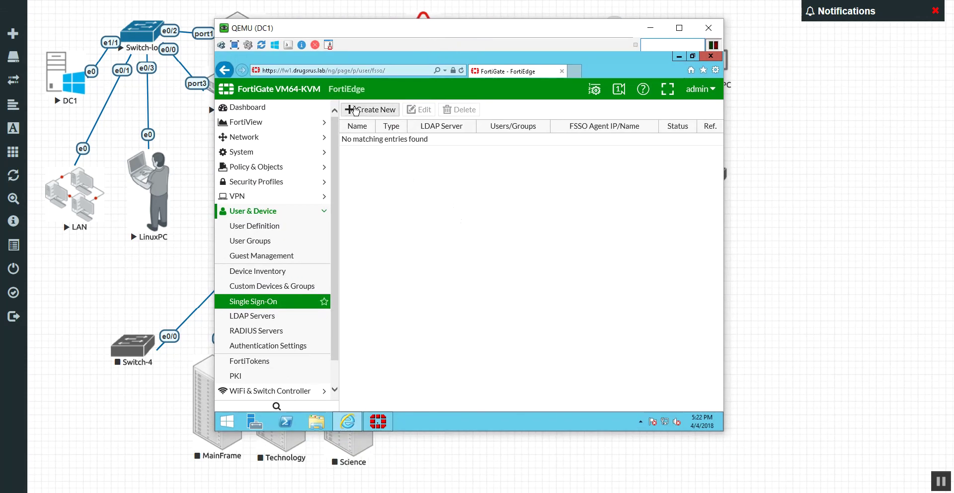
# Create a Fortinet SSO agent named DC1Collector with primary agent 192.168.1.1 and its password
pyautogui.click(355, 110)
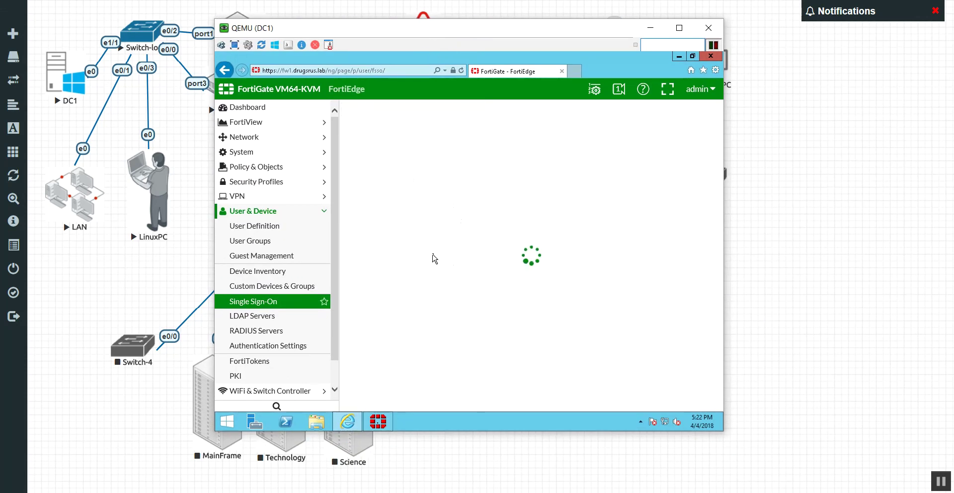
pyautogui.click(486, 147)
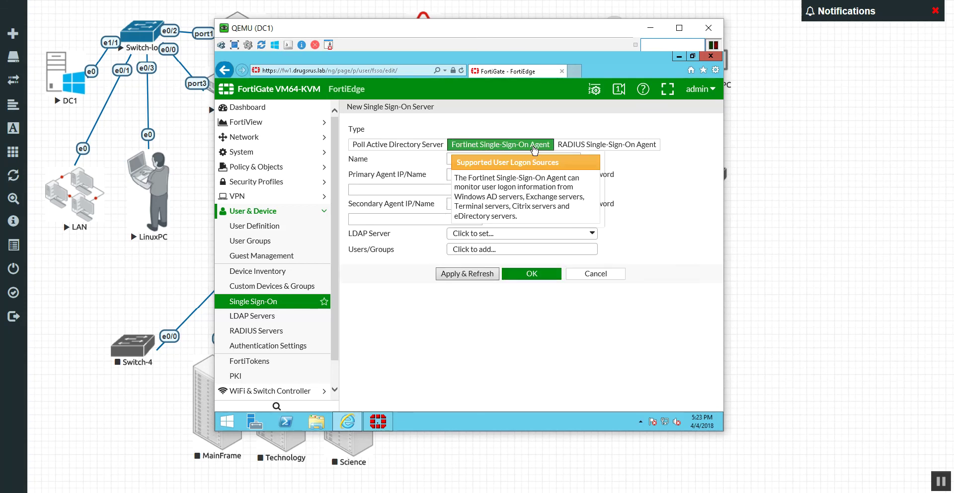
pyautogui.click(491, 157)
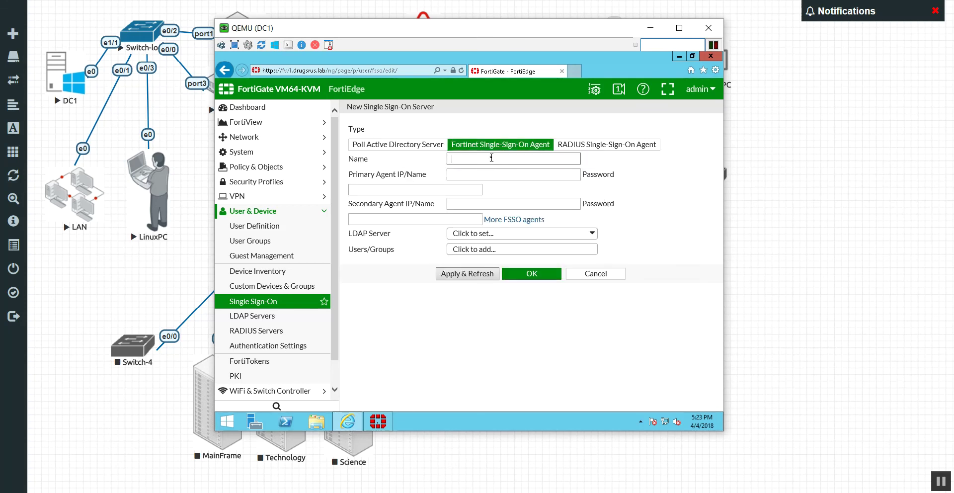
pyautogui.write('DC1Collector')
pyautogui.press('Tab')
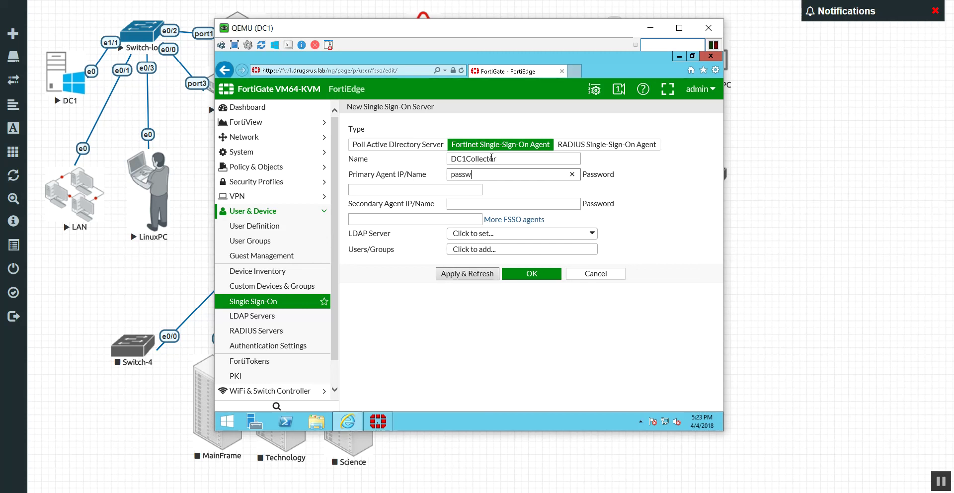
pyautogui.press('BackSpace')
pyautogui.press('BackSpace')
pyautogui.write('192.168.1.1')
pyautogui.press('Tab')
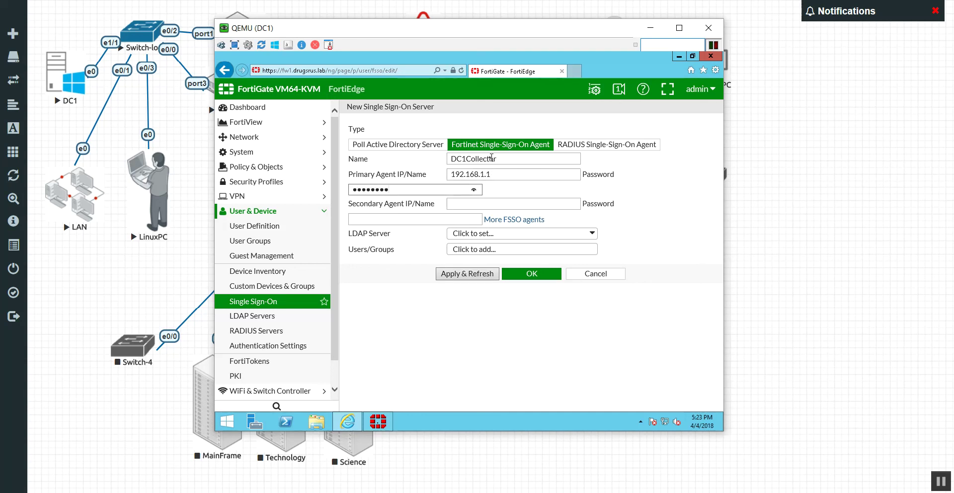
pyautogui.click(662, 226)
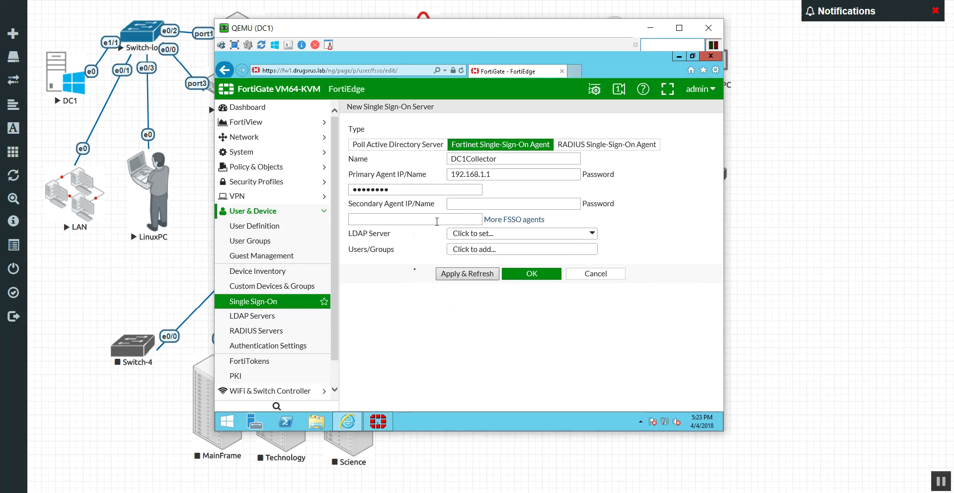
# Apply & Refresh to pull the DRUGSRUS/ADADMINS and DRUGSRUS/SALES groups from the agent
pyautogui.click(467, 275)
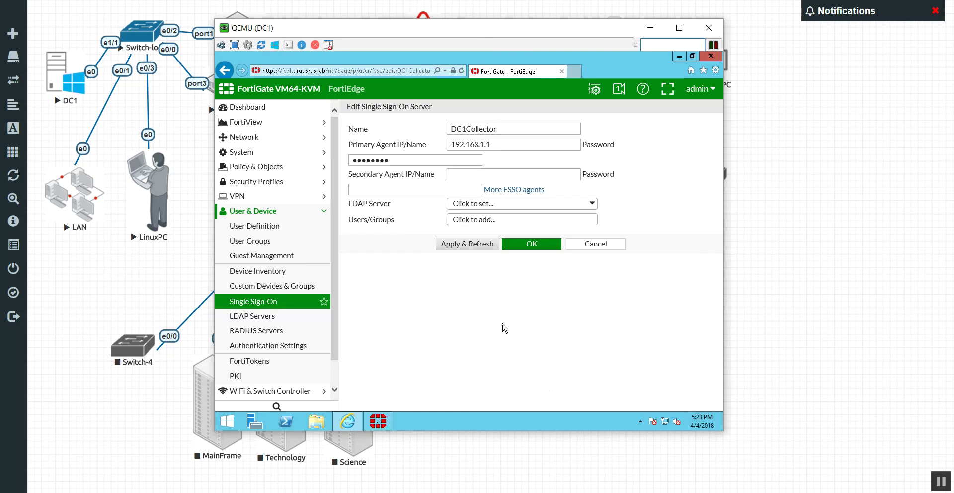
pyautogui.click(472, 203)
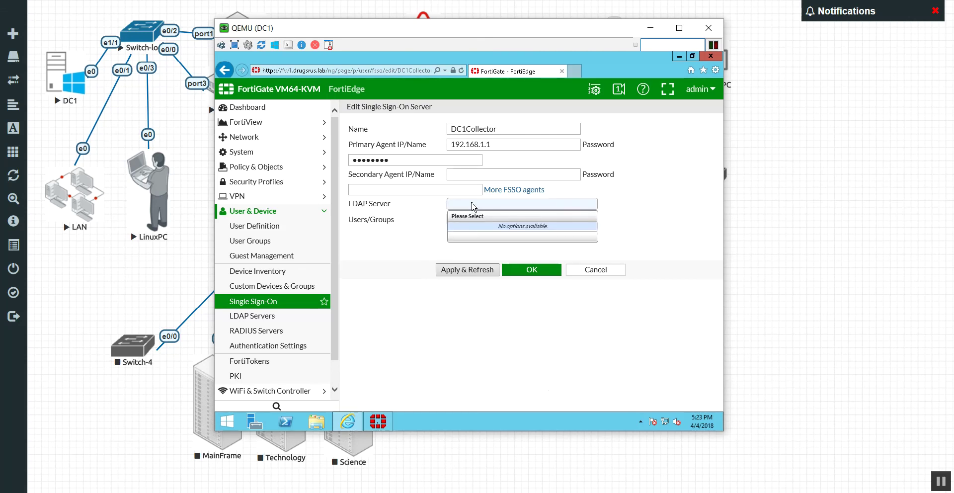
pyautogui.click(403, 223)
pyautogui.click(438, 246)
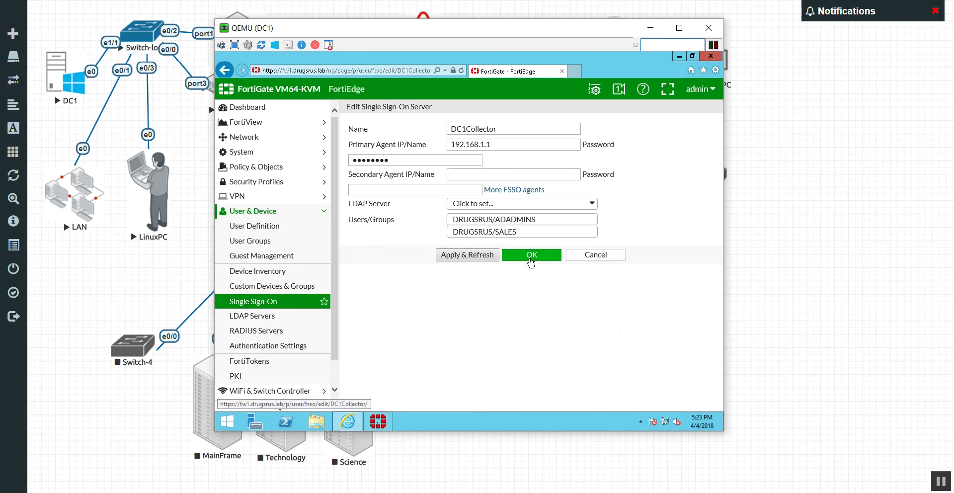
# Save DC1Collector and verify its 192.168.1.1 entry lists the two DRUGSRUS groups
pyautogui.click(531, 255)
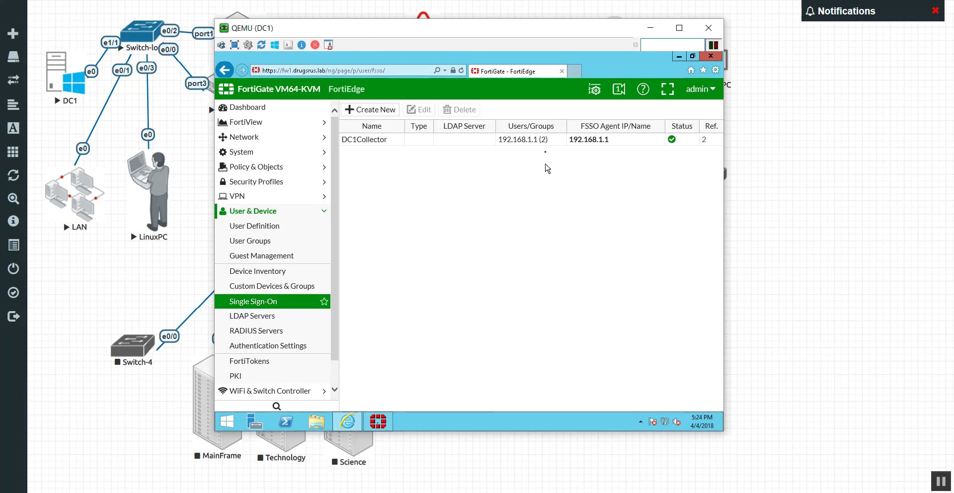
pyautogui.click(547, 141)
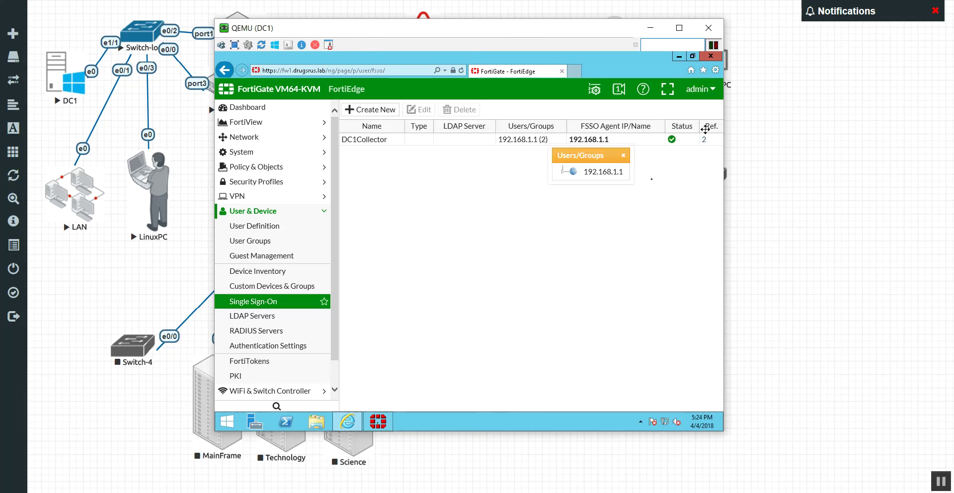
pyautogui.click(563, 172)
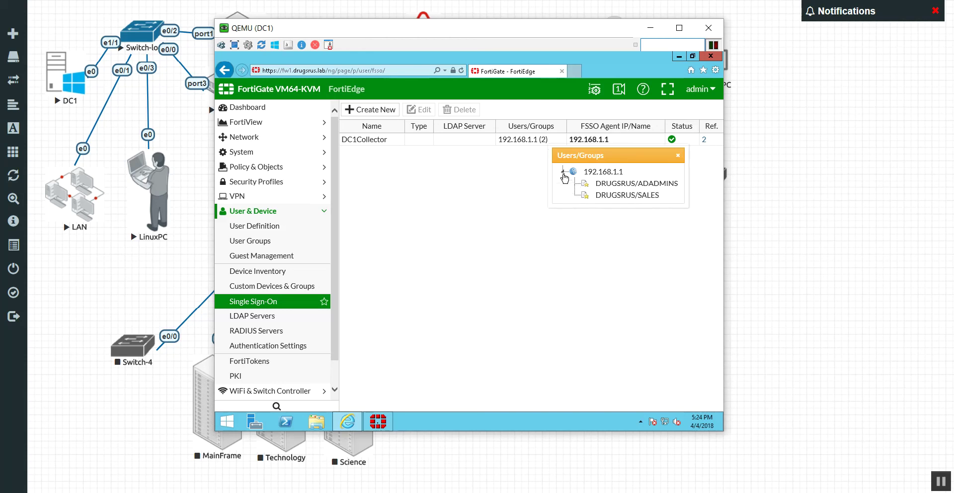
pyautogui.click(678, 157)
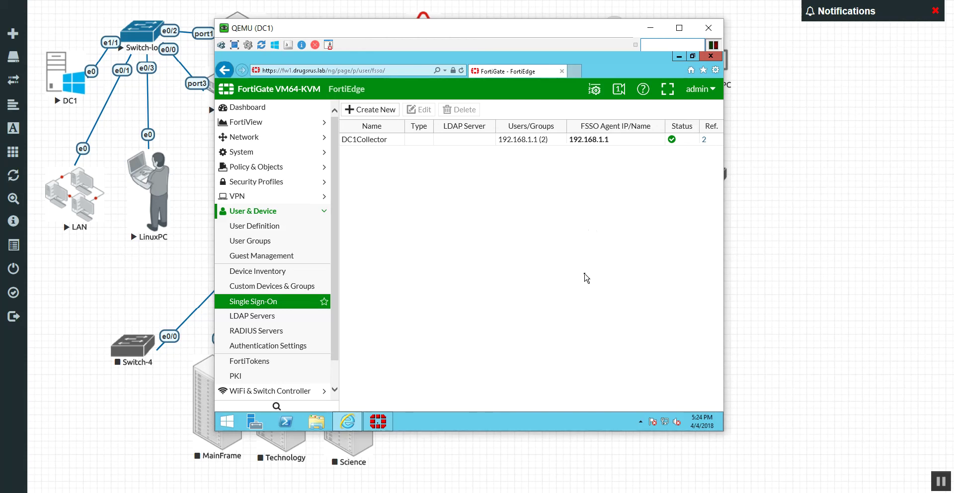